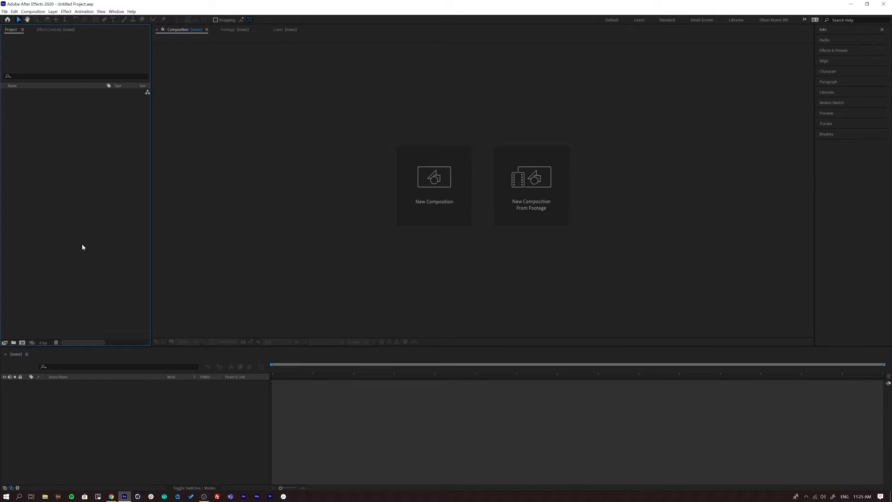
- Create a composition named TRACK 1 using the HD 30FPS preset with a duration of 0:00:20:00
key(ctrl+n)
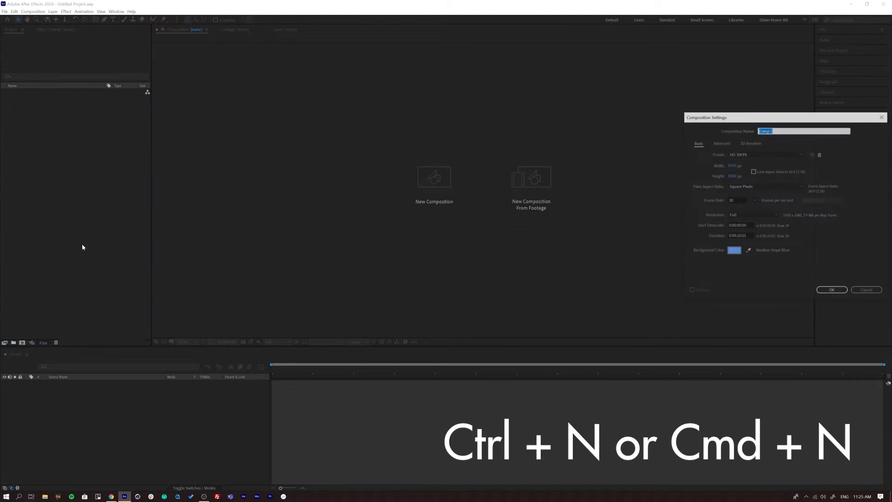
drag(779, 119, 537, 123)
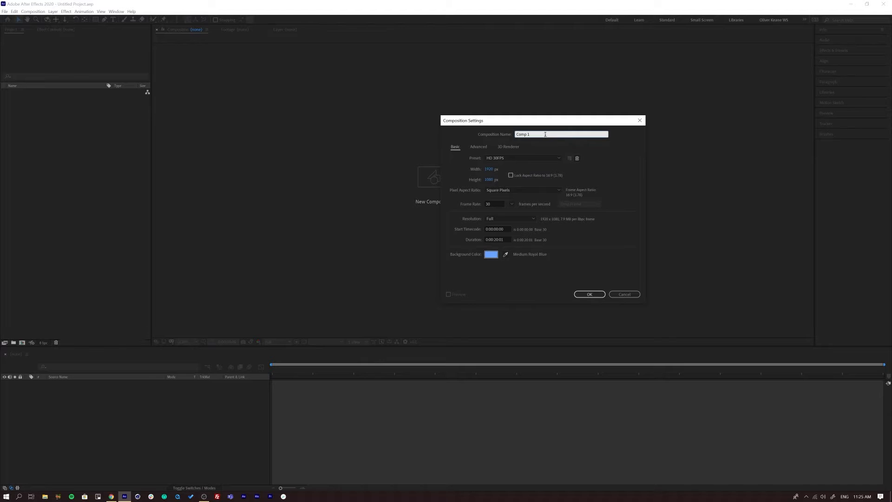
text(TRACK)
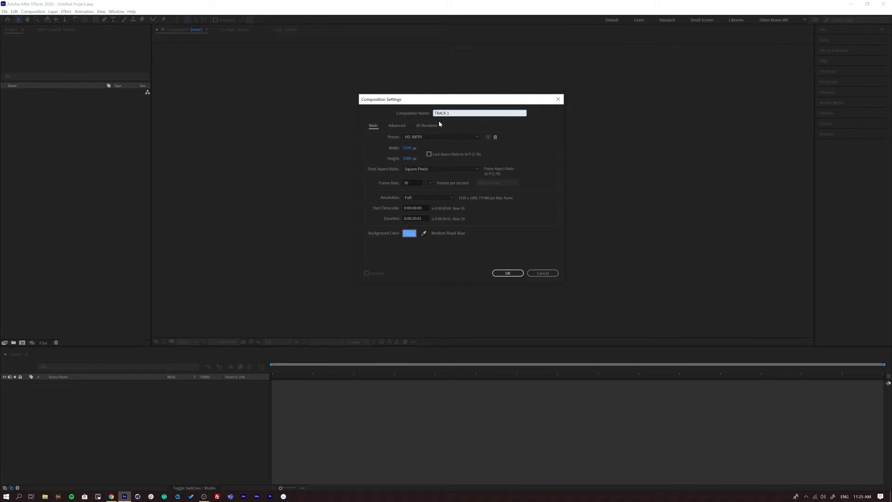
click(420, 218)
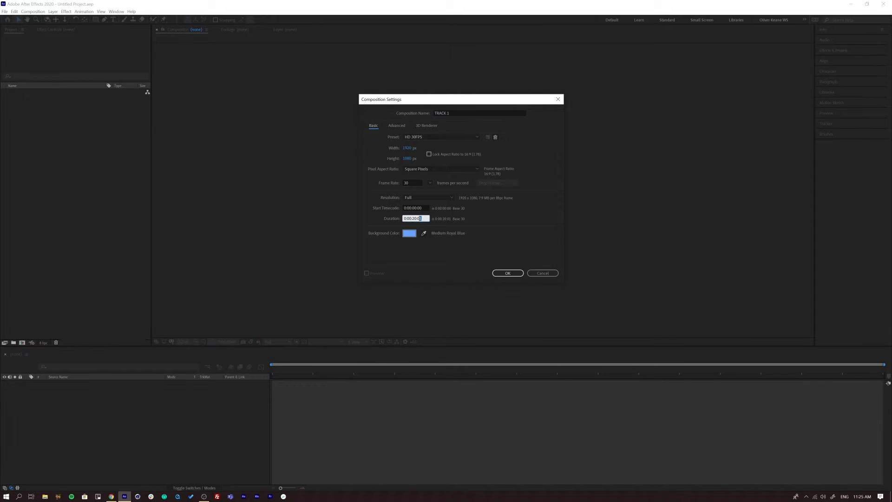
click(540, 223)
click(509, 273)
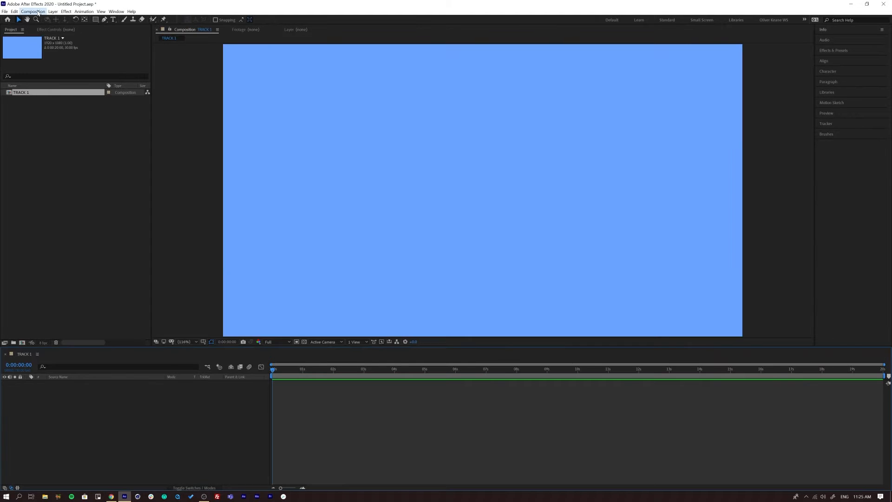
- Change the background color of the TRACK 1 composition to black
click(38, 13)
click(51, 27)
click(413, 234)
drag(576, 228, 557, 260)
click(718, 152)
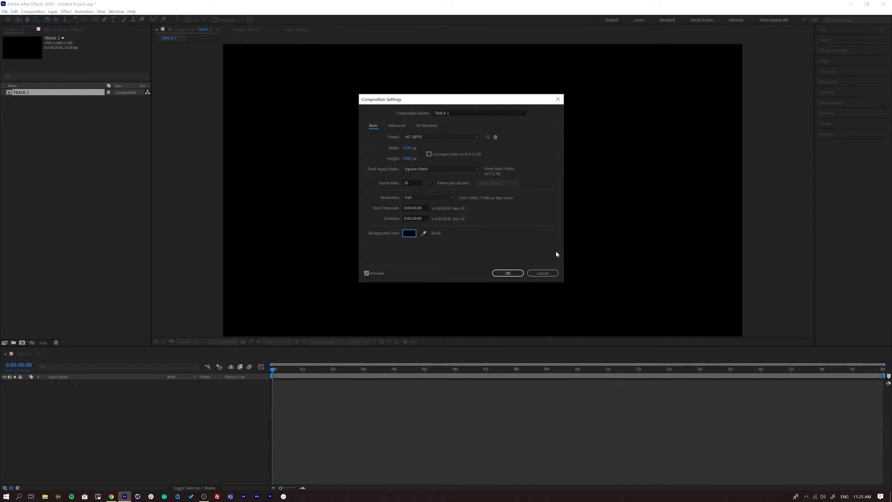
click(508, 273)
- Set up the Pen tool for drawing shapes with no stroke and a white (FFFFFF) fill
click(104, 19)
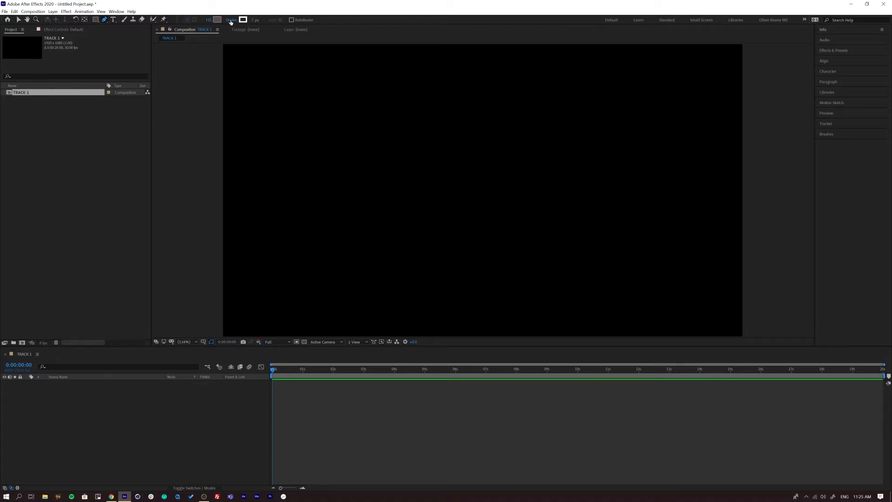
click(231, 21)
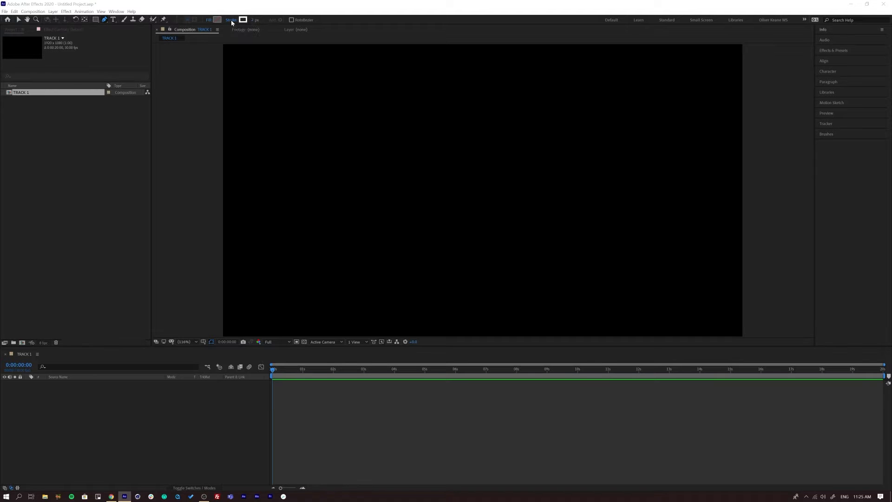
click(71, 87)
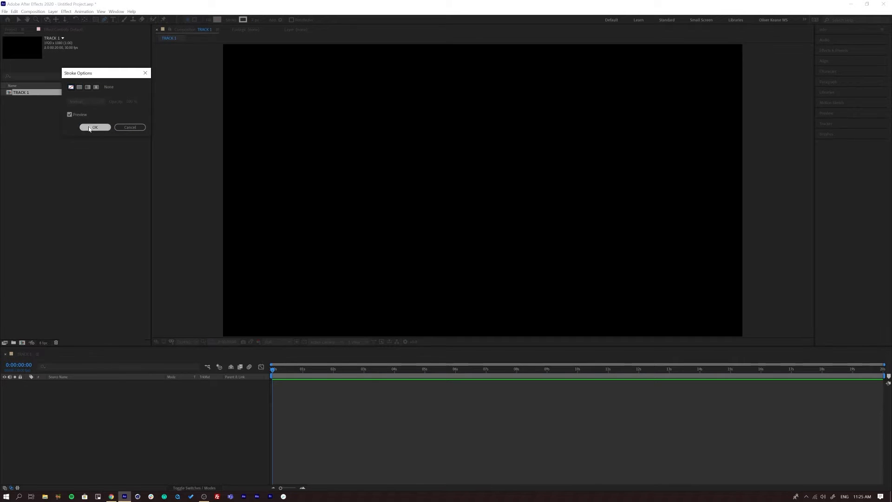
click(95, 127)
click(230, 20)
click(94, 127)
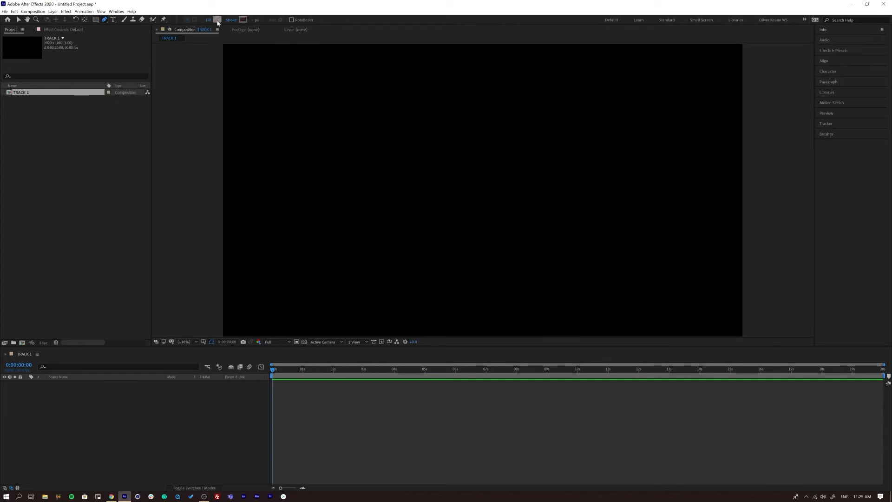
click(217, 19)
drag(582, 163, 538, 141)
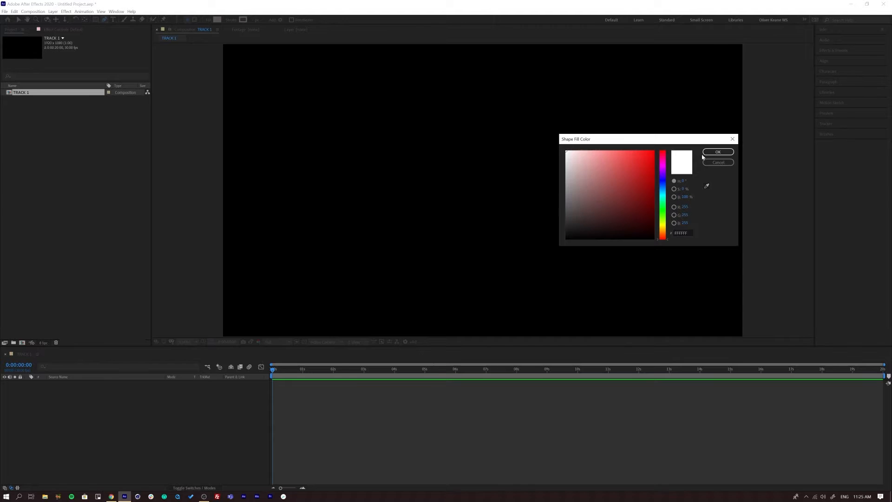
click(716, 152)
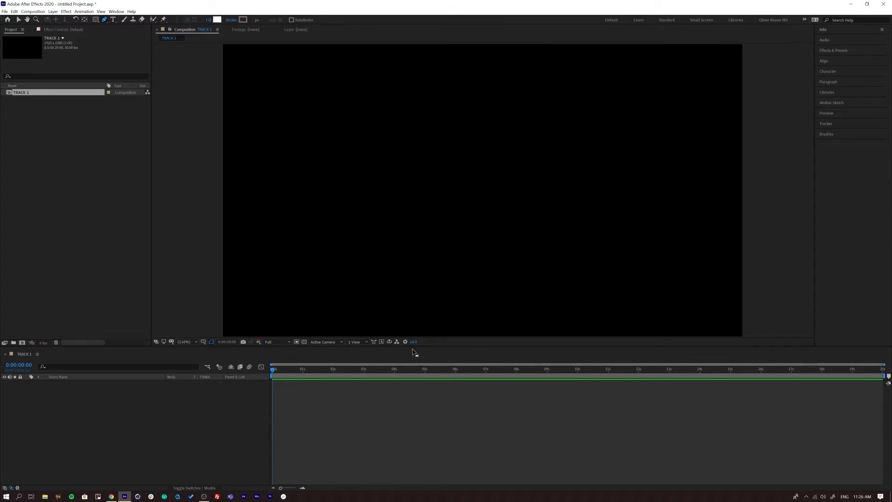
- Draw the bottle's straight left neck edge, curved left shoulder, left side, flat base and right side near the composition's center
drag(416, 349, 418, 374)
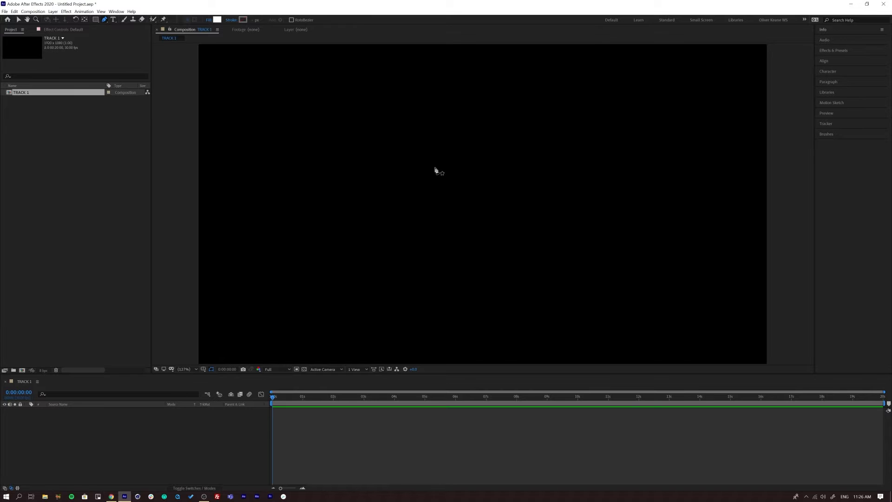
click(458, 136)
click(459, 175)
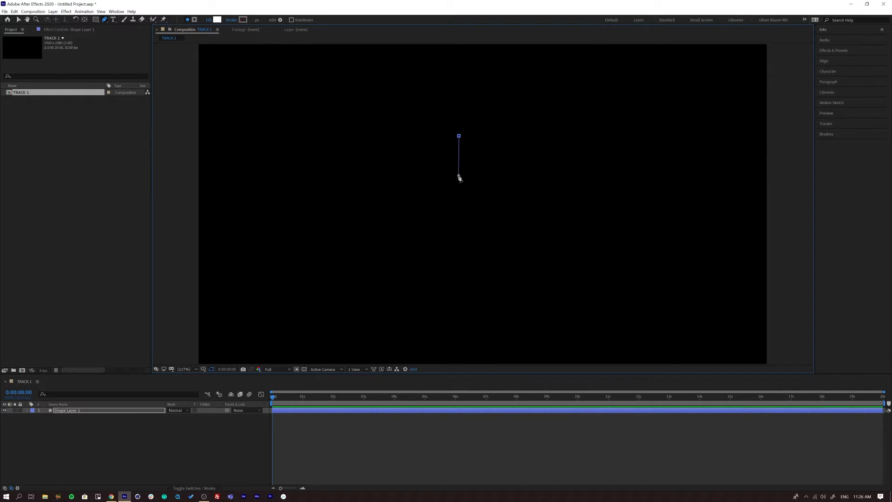
drag(444, 196, 444, 206)
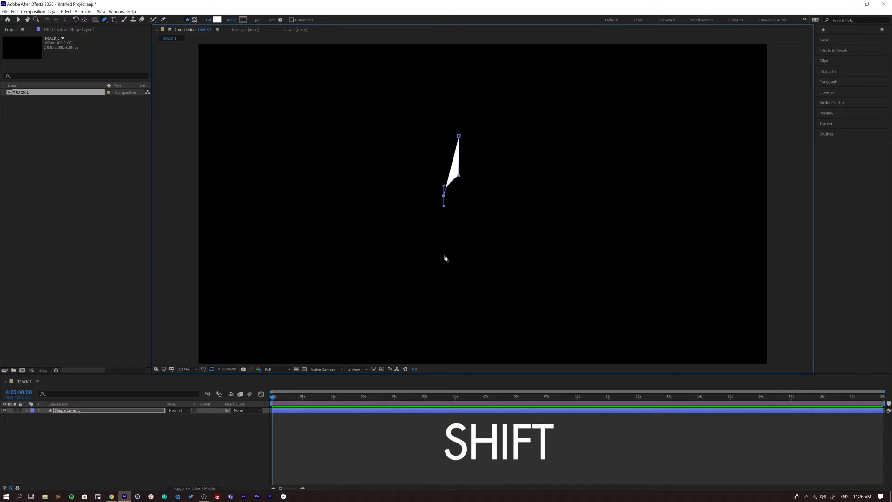
shift+click(443, 260)
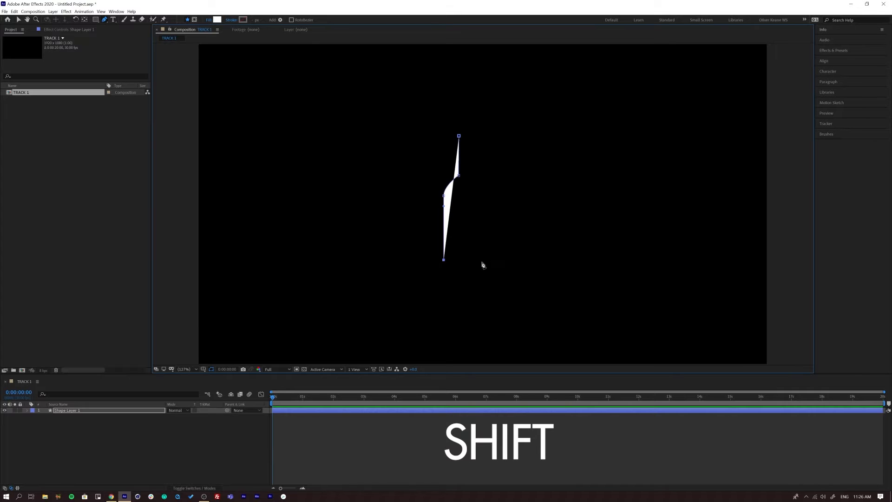
click(486, 260)
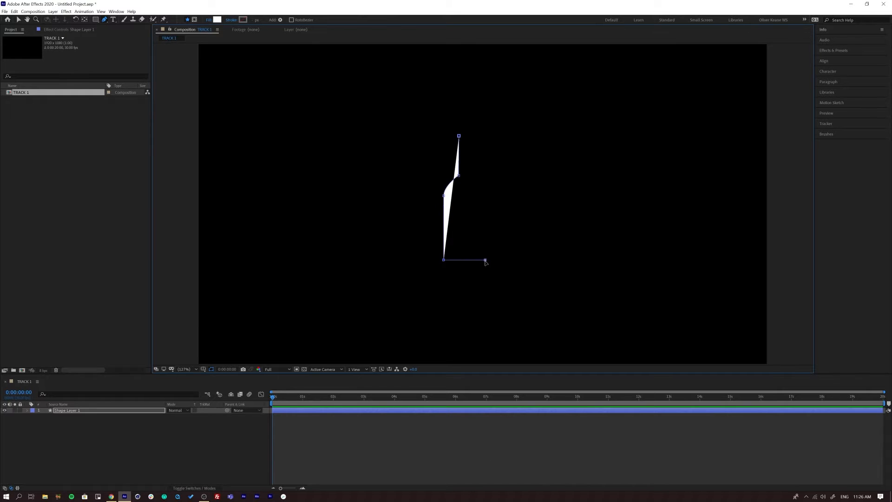
click(486, 197)
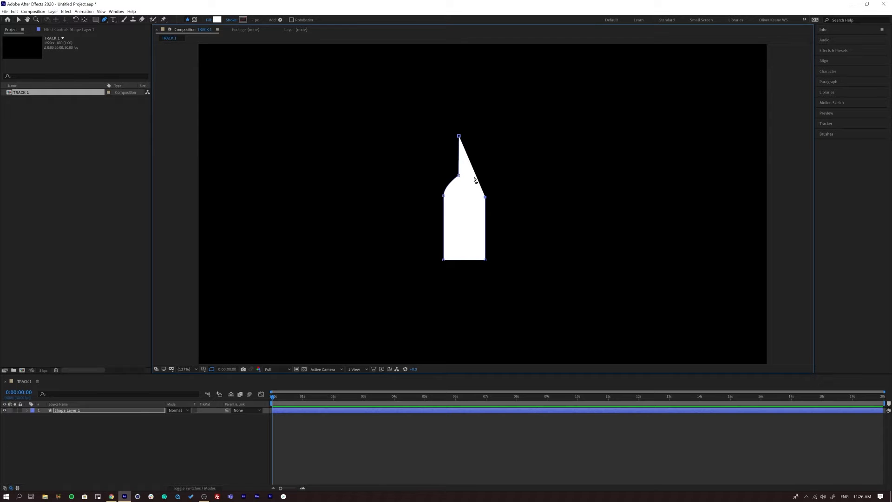
- Curve the right shoulder, turn its handle upward for a straight neck, and close the bottle outline at the neck's top
drag(472, 176, 457, 167)
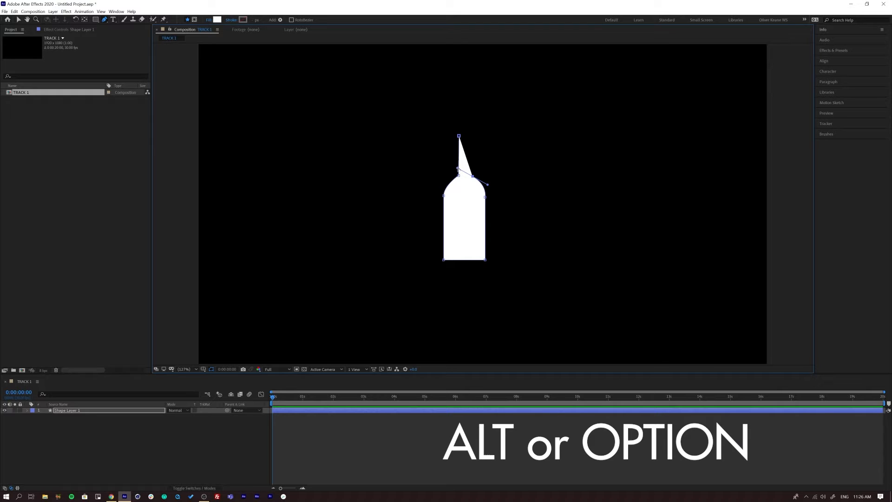
drag(460, 167, 473, 161)
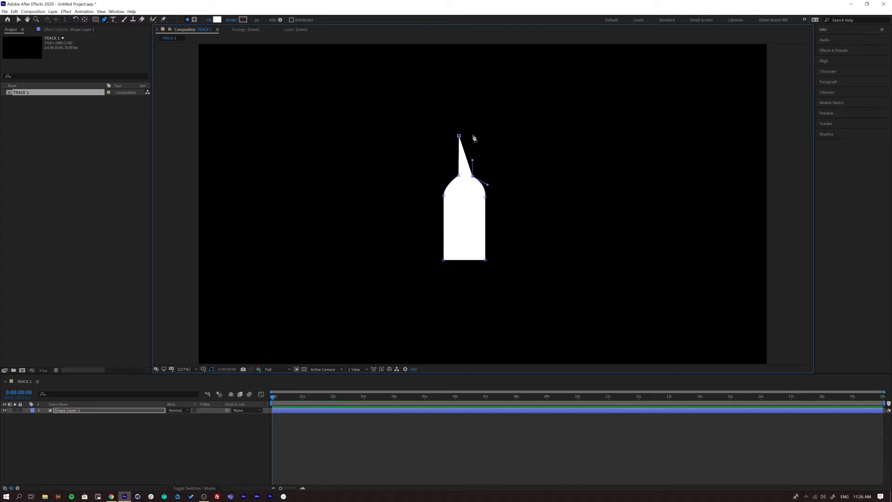
click(474, 135)
click(459, 136)
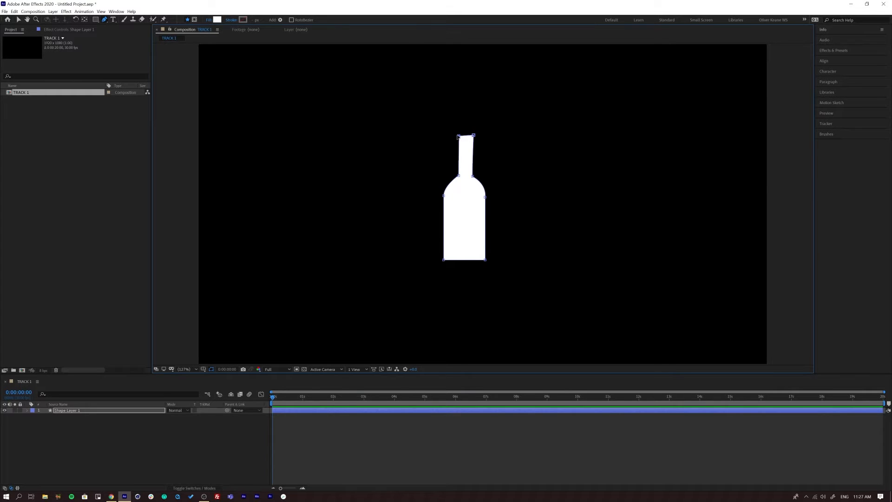
click(119, 437)
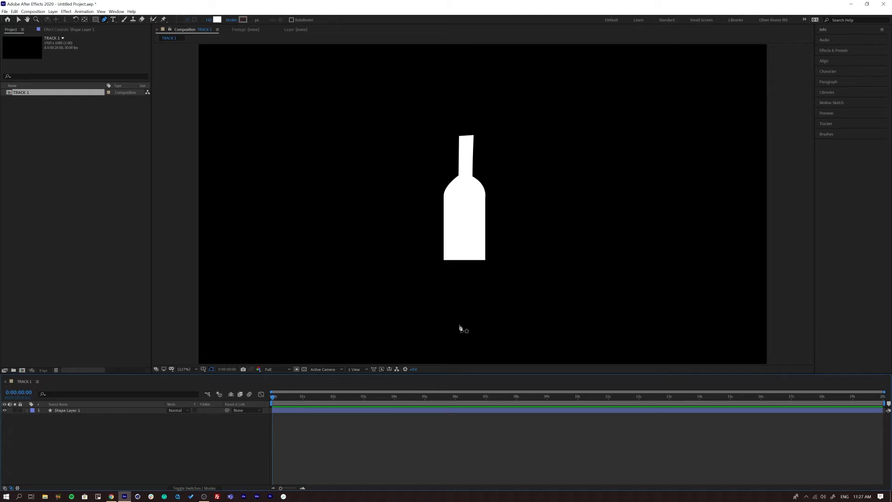
- Select the bottle's Path 1 and move its two base points straight down to lengthen the body
click(56, 411)
click(26, 411)
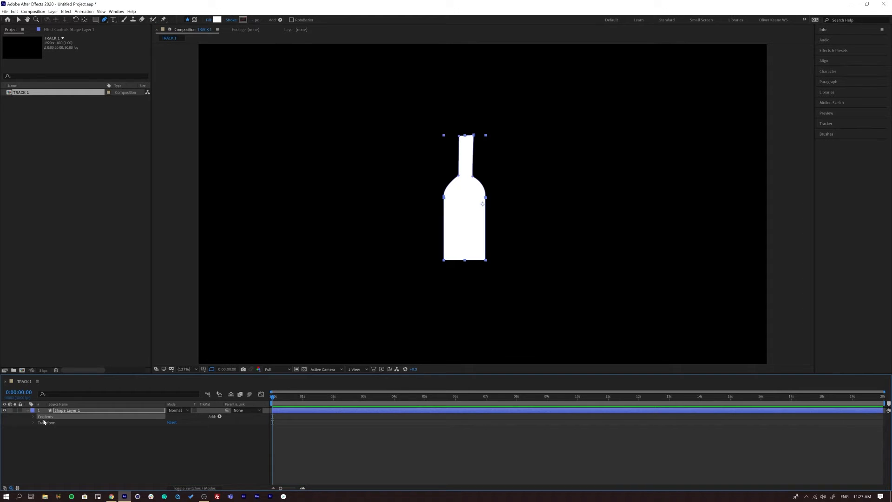
click(32, 417)
click(39, 423)
click(58, 428)
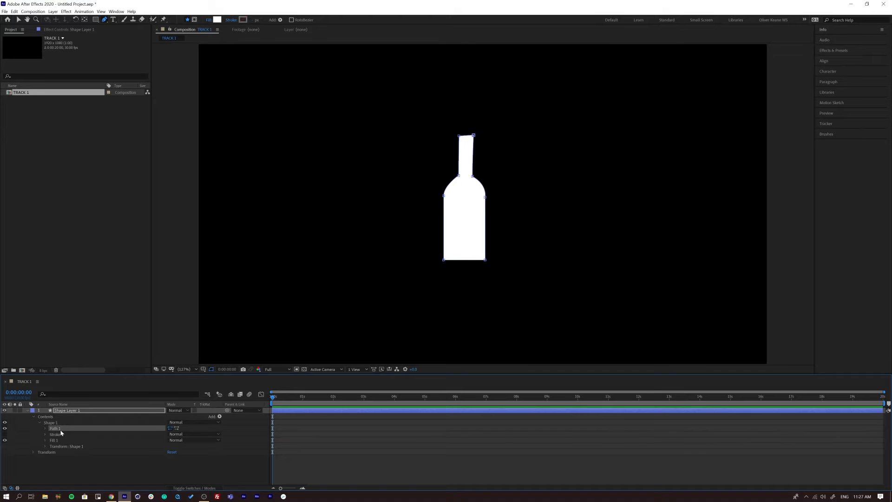
click(19, 20)
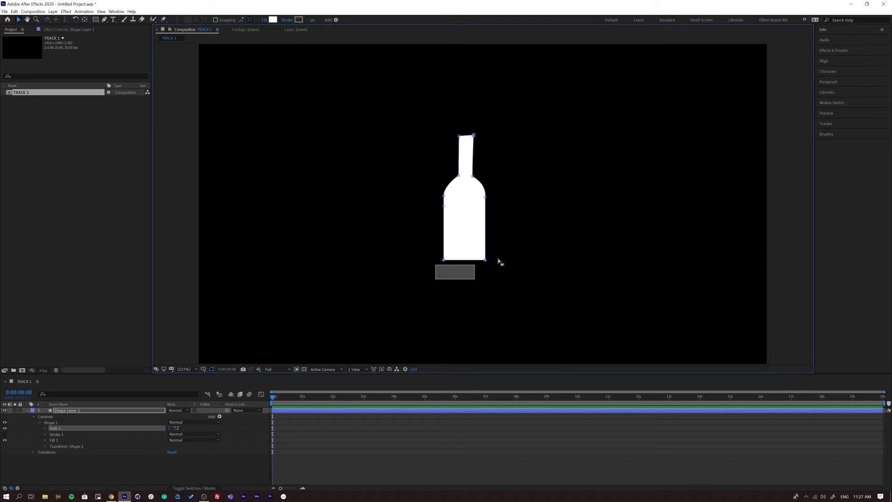
drag(486, 261, 484, 279)
click(468, 281)
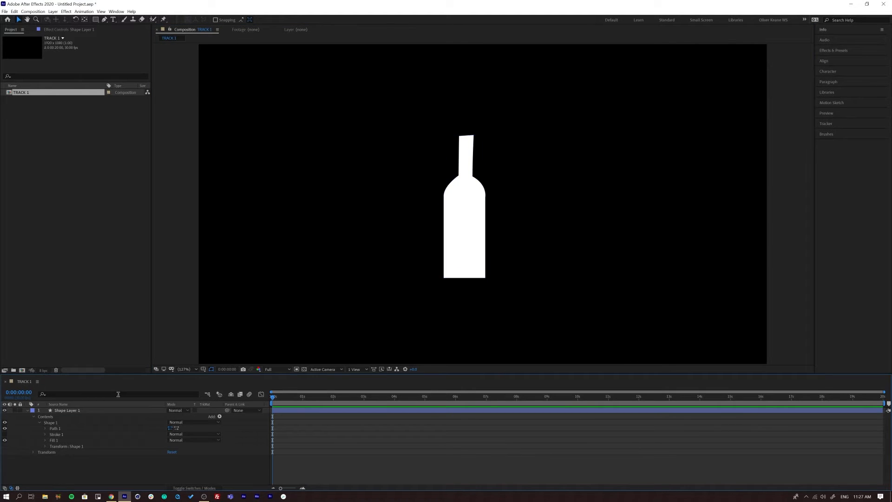
- Add a point at the middle of the bottle's base, pull it slightly down and smooth it into a rounded bottom
click(54, 427)
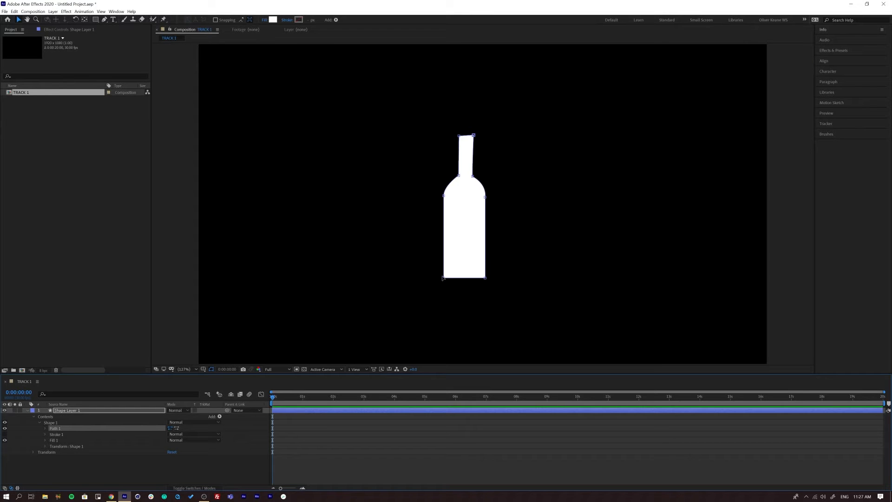
key(g)
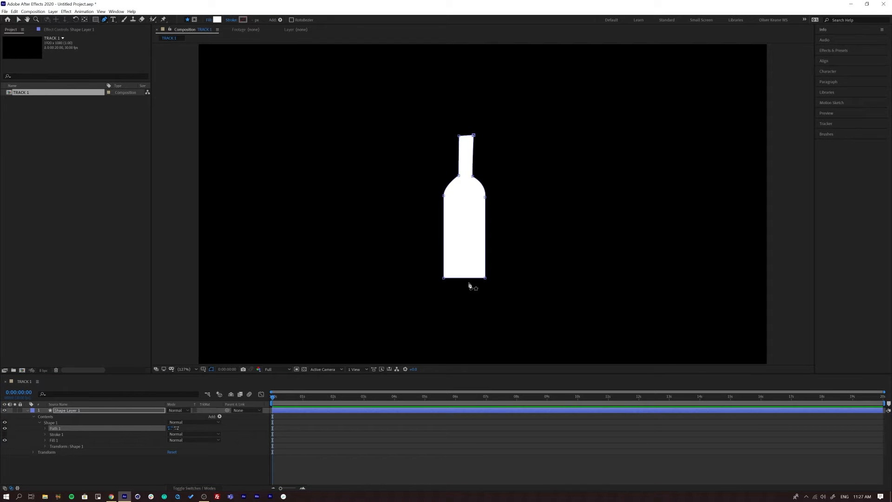
drag(464, 279, 465, 287)
drag(105, 20, 135, 47)
drag(464, 287, 481, 288)
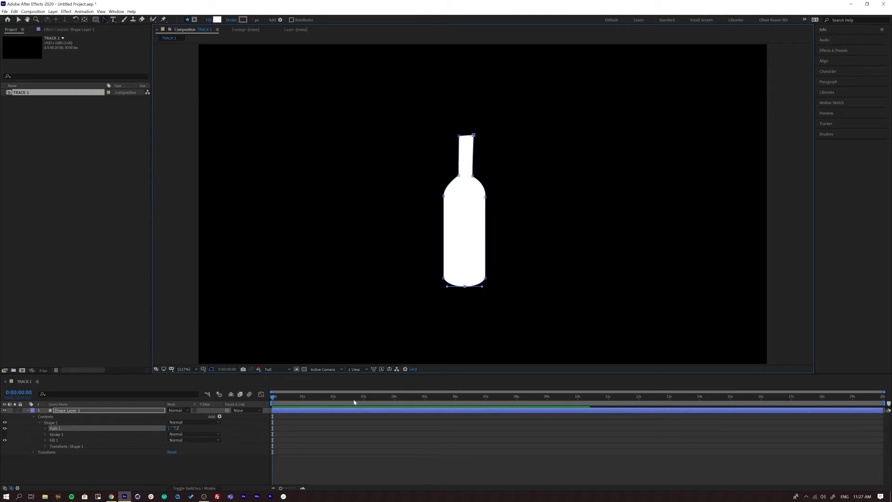
click(255, 472)
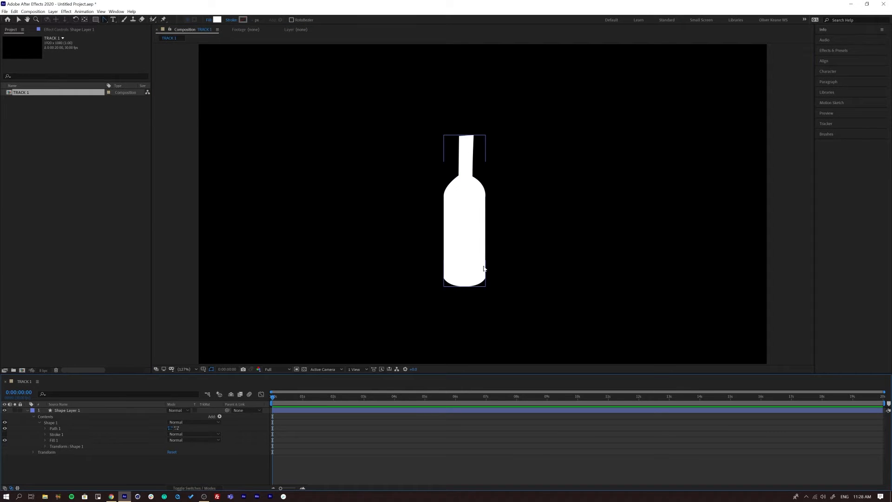
- Change the fill color of the bottle's shape layer to dark green
click(70, 411)
click(217, 19)
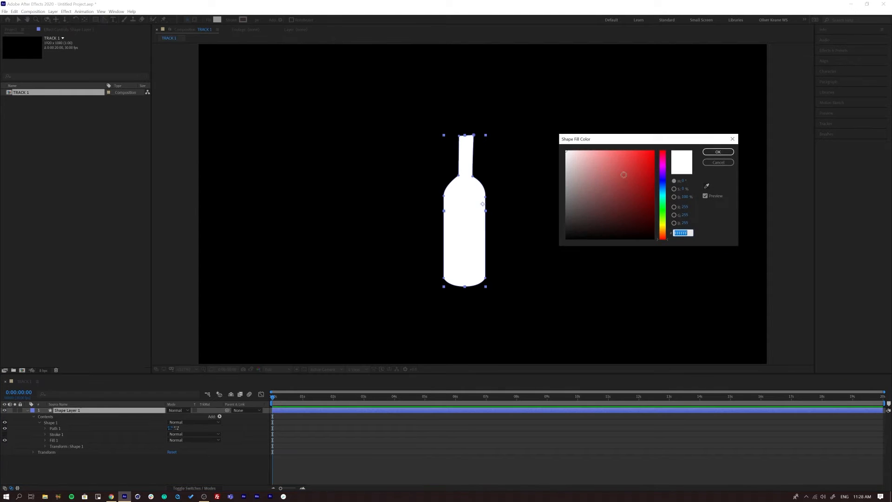
drag(664, 212, 662, 217)
mouse_move(645, 187)
mouse_down()
mouse_move(659, 150)
mouse_move(666, 215)
mouse_up()
click(718, 152)
click(291, 387)
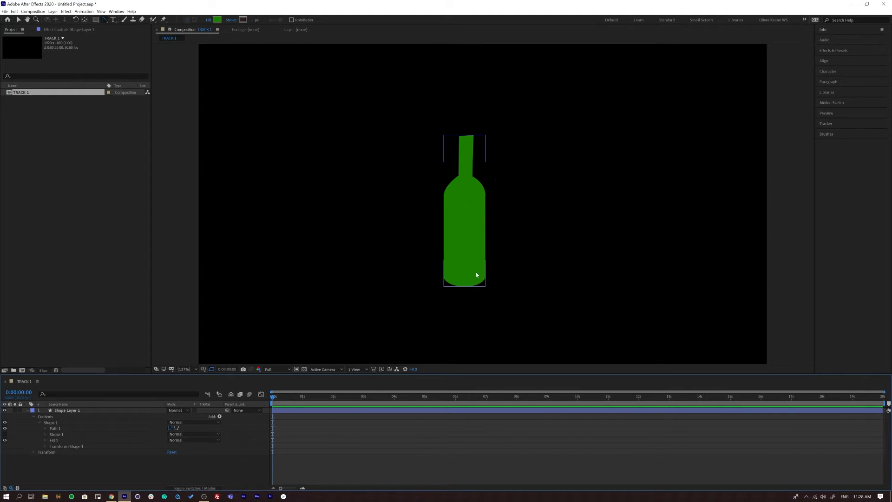
- Rename Shape Layer 1 as BOTTLE
click(68, 411)
key(F2)
click(62, 411)
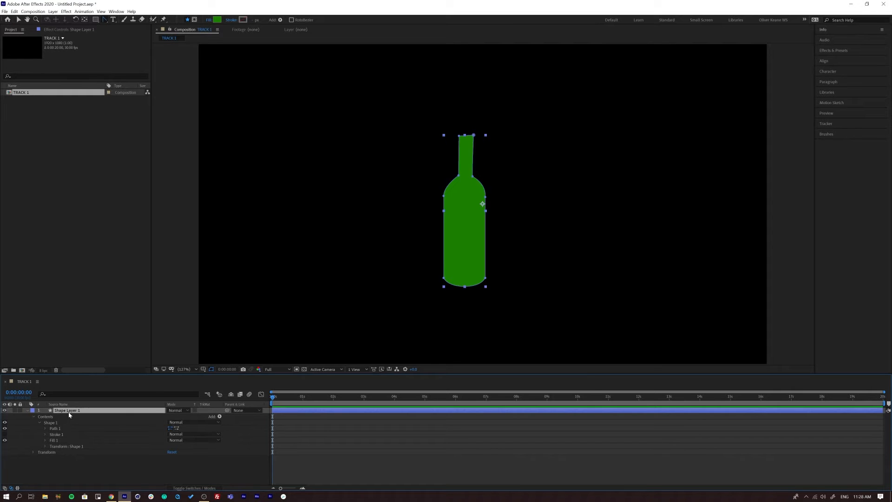
key(Return)
text(BOTTLE)
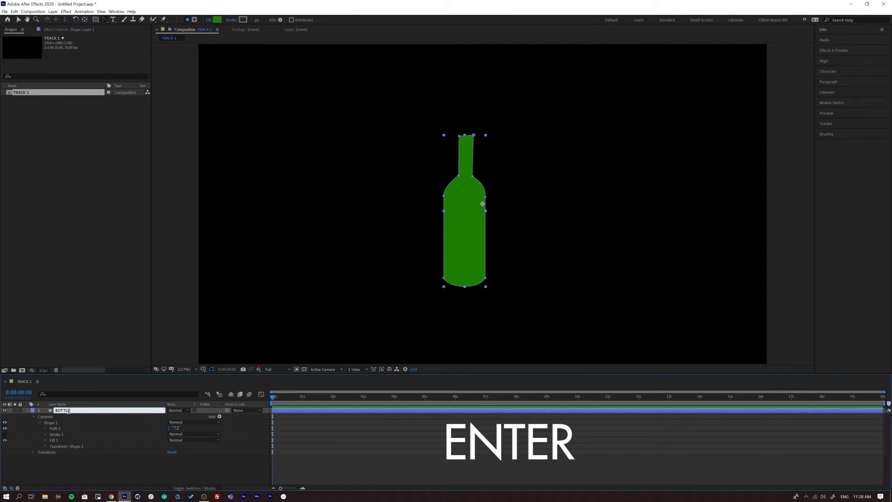
click(93, 458)
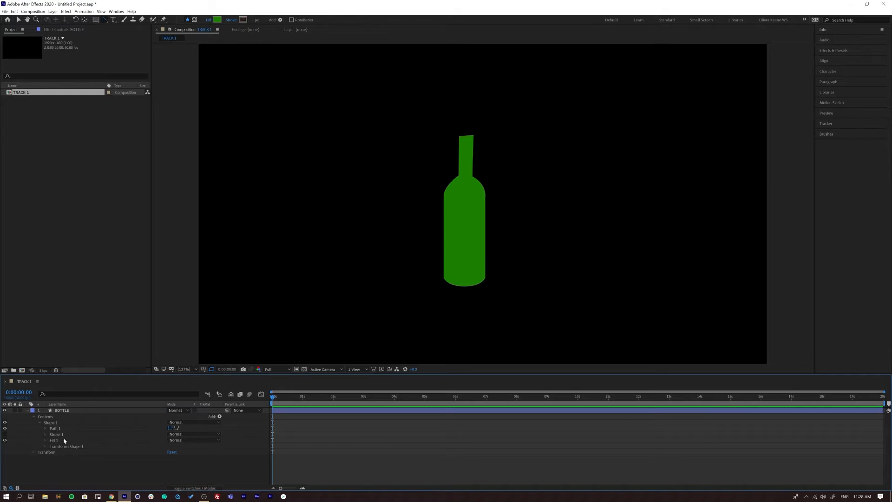
- Draw a white rectangle as a new shape layer across the middle of the bottle's body, slightly wider than the bottle
click(57, 410)
click(27, 410)
click(70, 444)
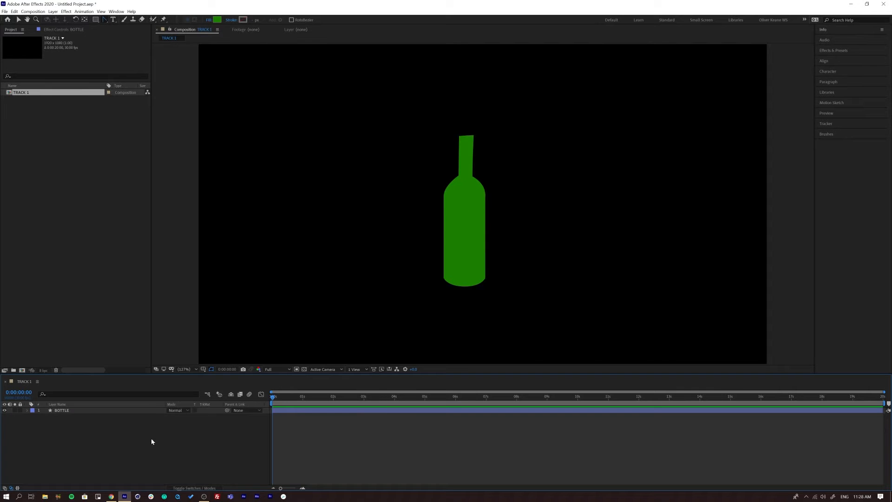
click(96, 20)
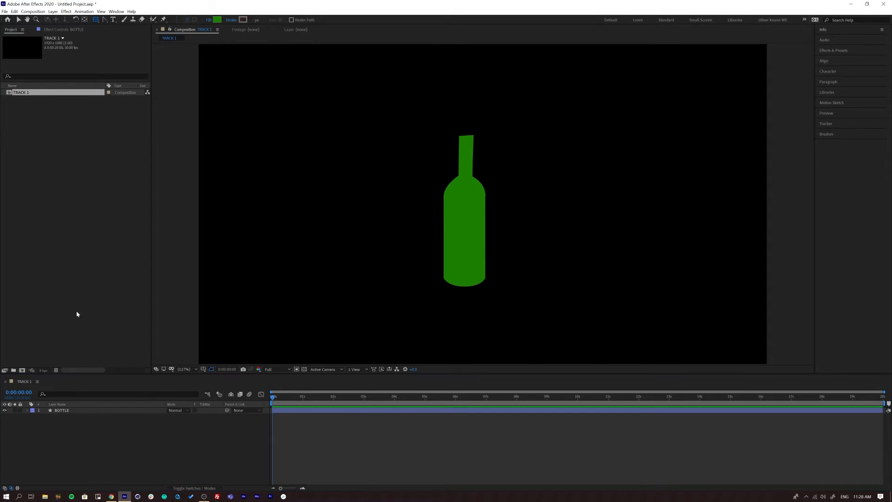
click(217, 21)
drag(576, 164, 541, 144)
click(713, 154)
mouse_move(435, 208)
mouse_down()
mouse_move(493, 228)
mouse_move(508, 249)
mouse_move(506, 260)
mouse_move(497, 259)
mouse_up()
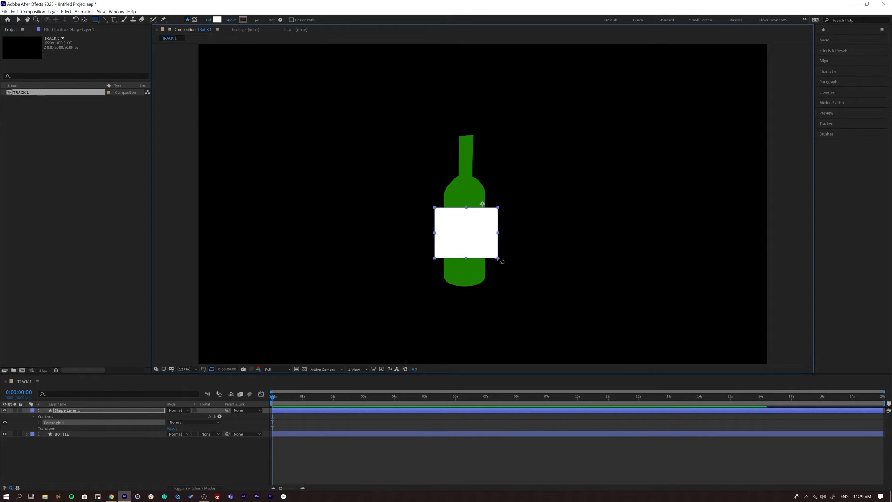
- Move the anchor point of the white rectangle's layer to the center of the rectangle
click(86, 454)
click(74, 411)
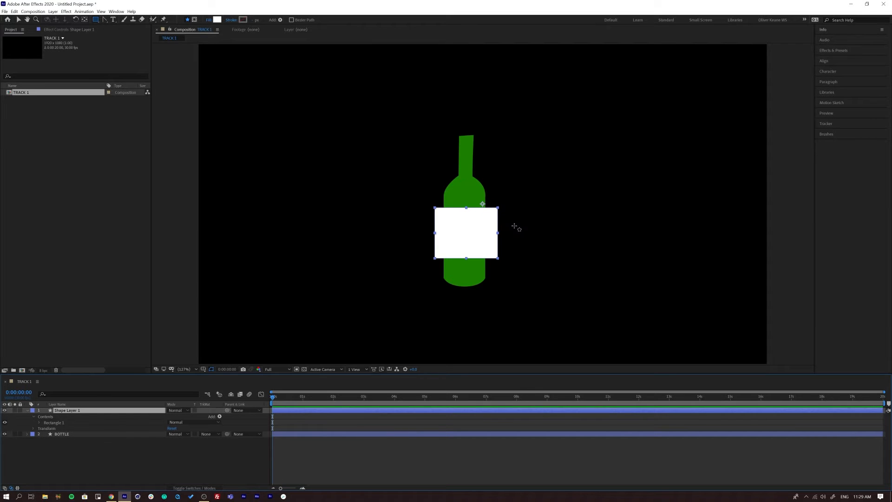
key(y)
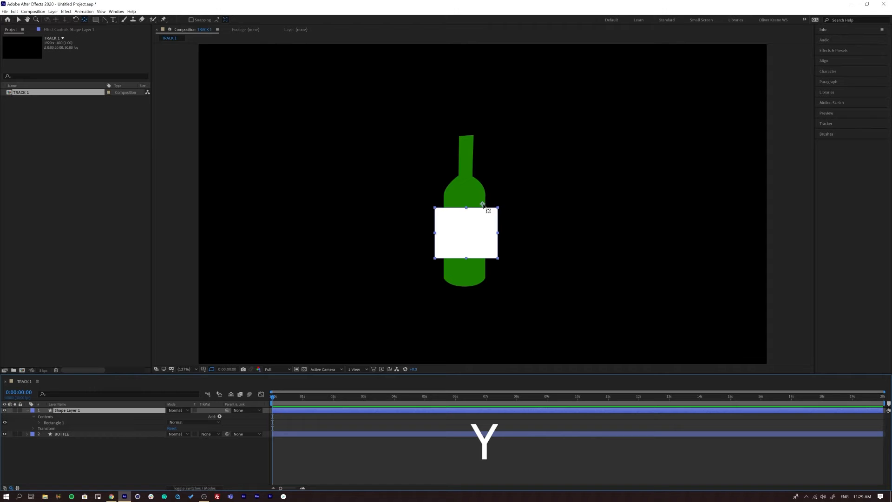
click(478, 213)
mouse_move(466, 232)
mouse_down()
mouse_move(483, 231)
mouse_move(469, 234)
mouse_up()
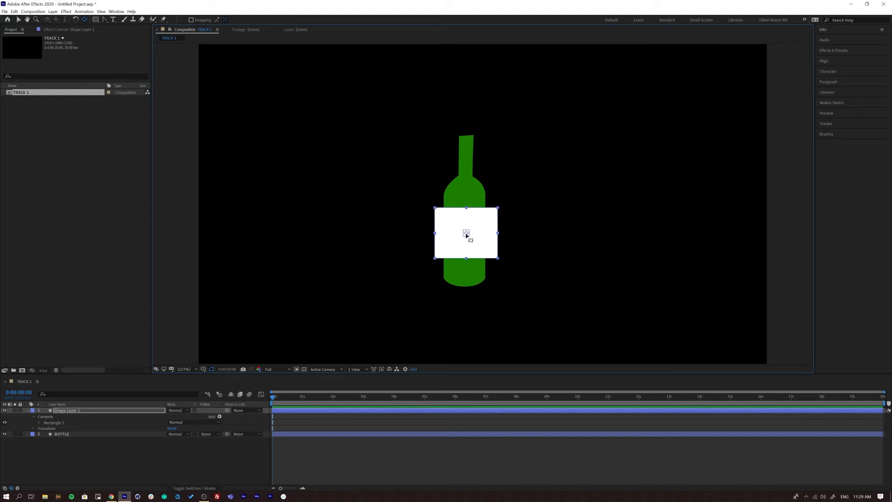
- Rename the white rectangle's layer as LABEL and collapse its properties
click(64, 411)
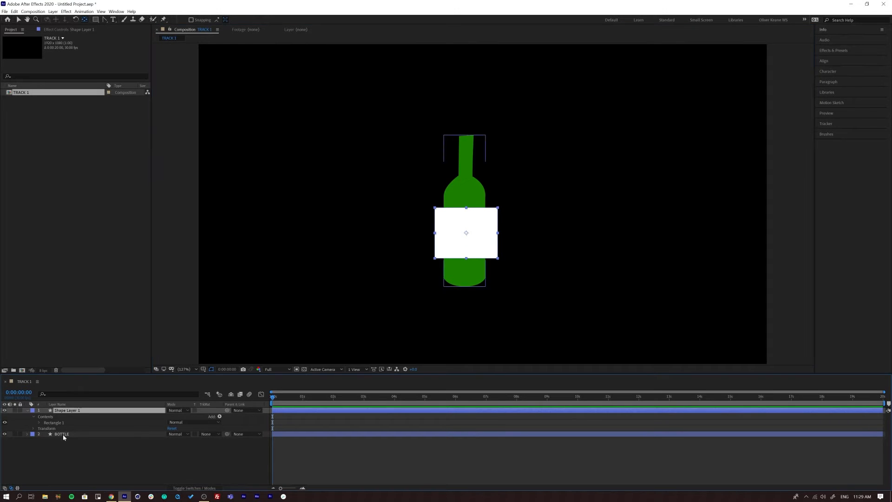
key(Return)
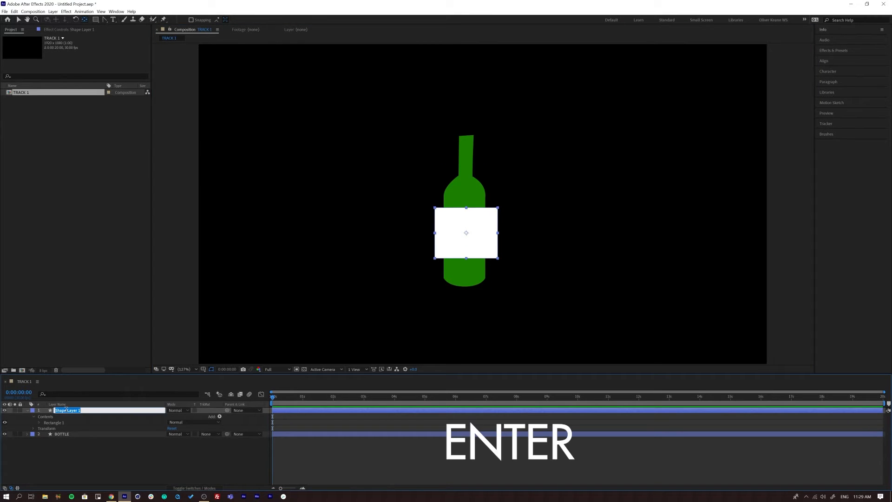
text(LABEL)
key(Return)
click(178, 463)
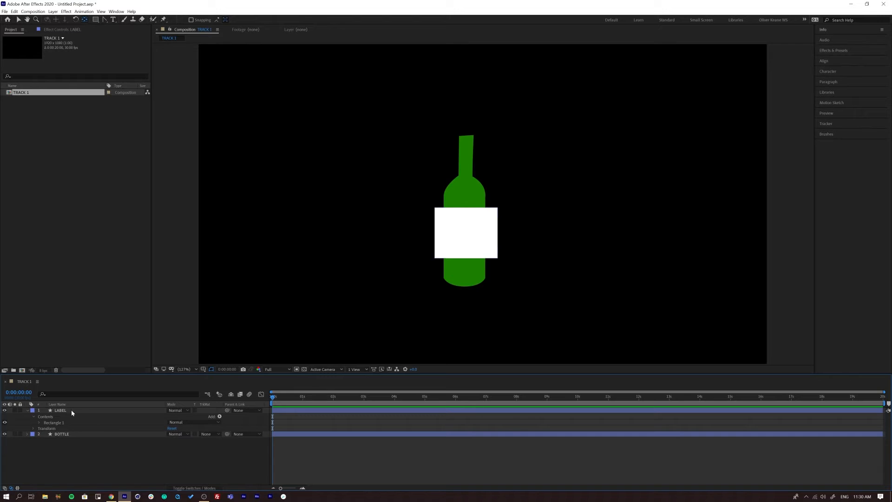
click(27, 411)
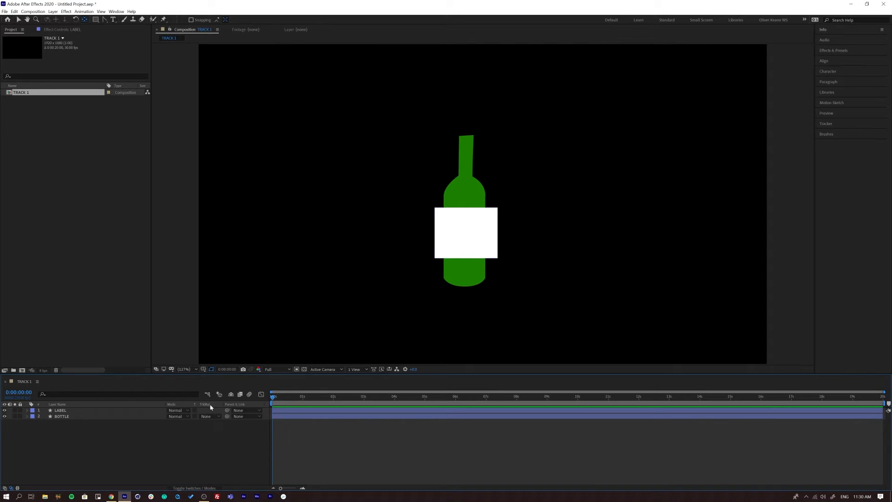
- Duplicate the BOTTLE layer and place the copy directly above the LABEL layer
click(188, 488)
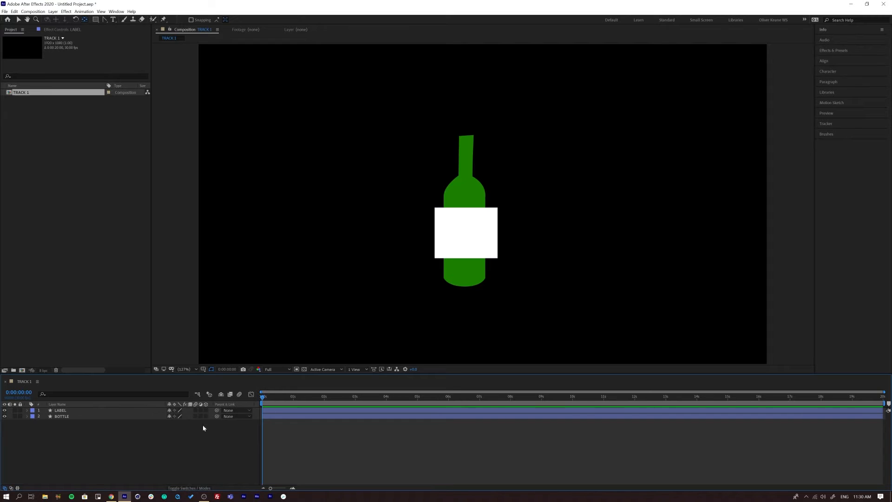
click(183, 488)
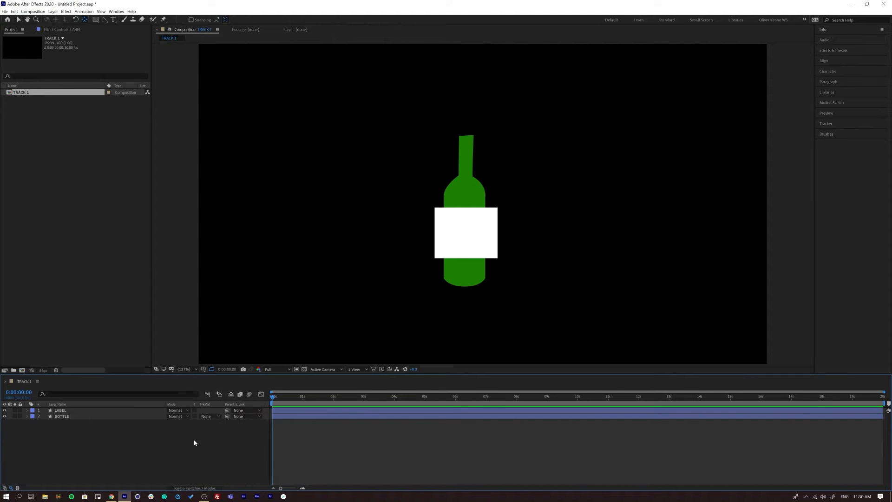
click(60, 414)
click(65, 442)
click(60, 417)
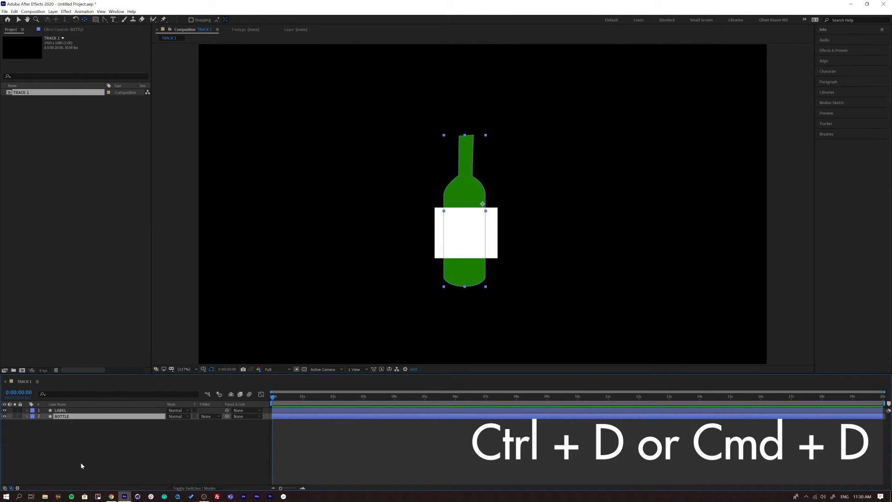
key(ctrl+d)
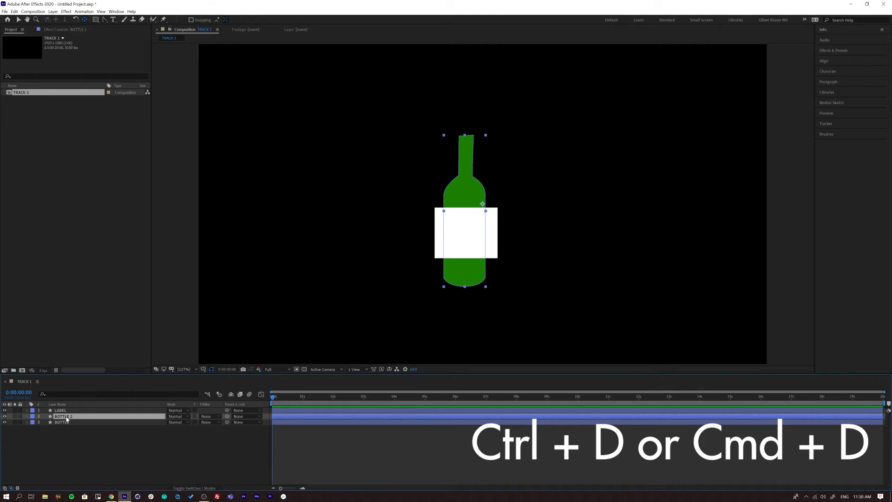
drag(66, 418, 72, 409)
click(81, 446)
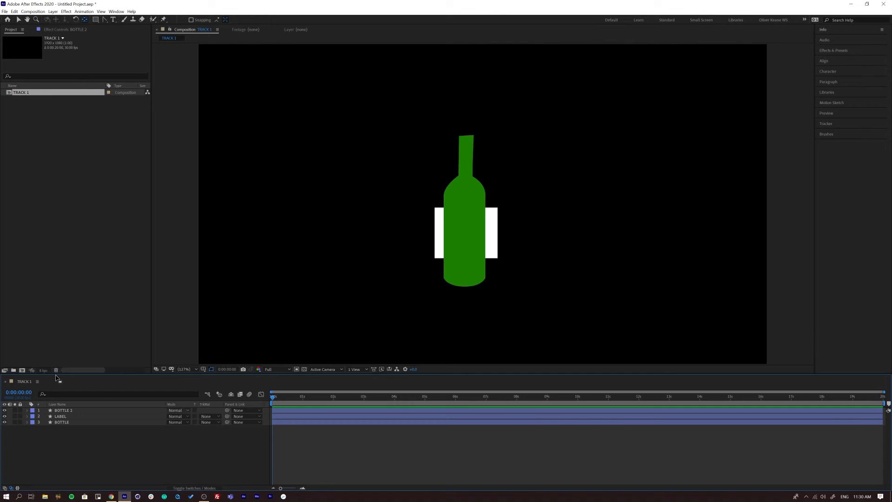
- Set the LABEL layer's track matte to Alpha Matte "BOTTLE 2"
drag(222, 403, 274, 403)
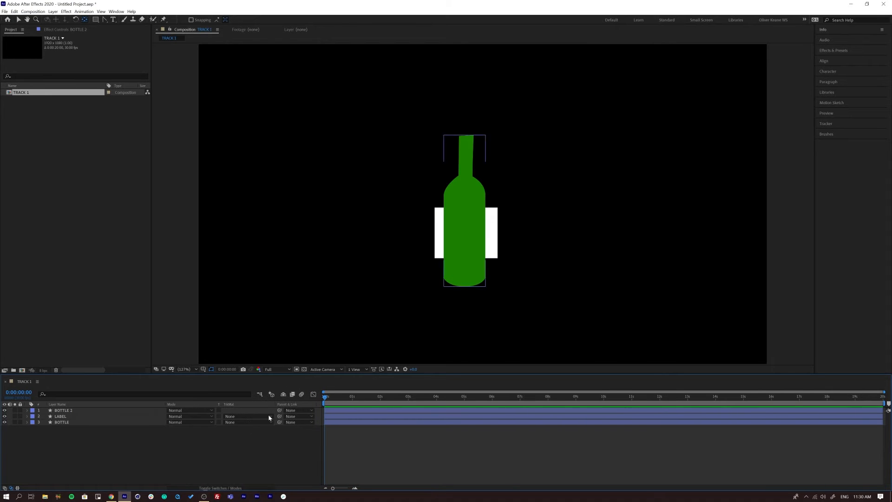
click(60, 416)
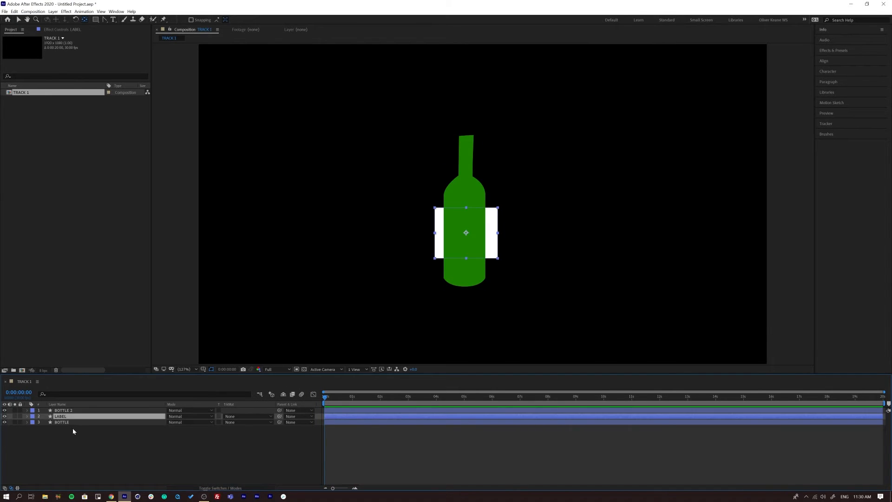
click(230, 417)
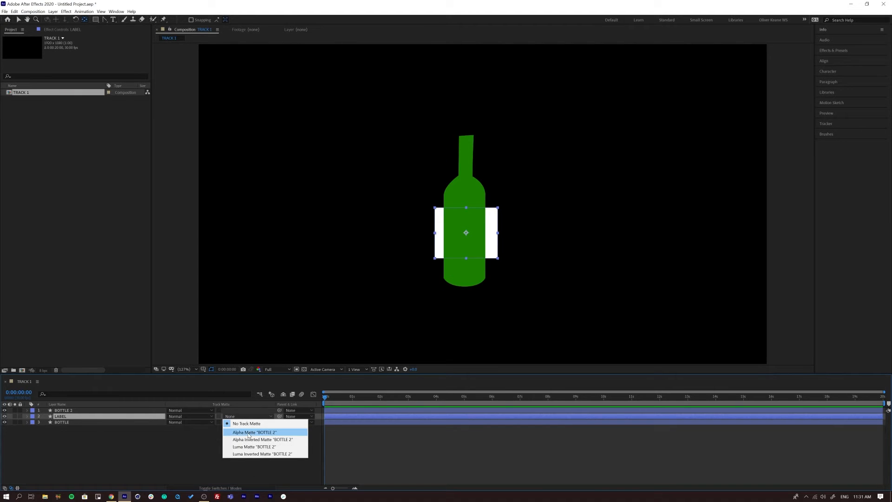
click(249, 433)
click(248, 435)
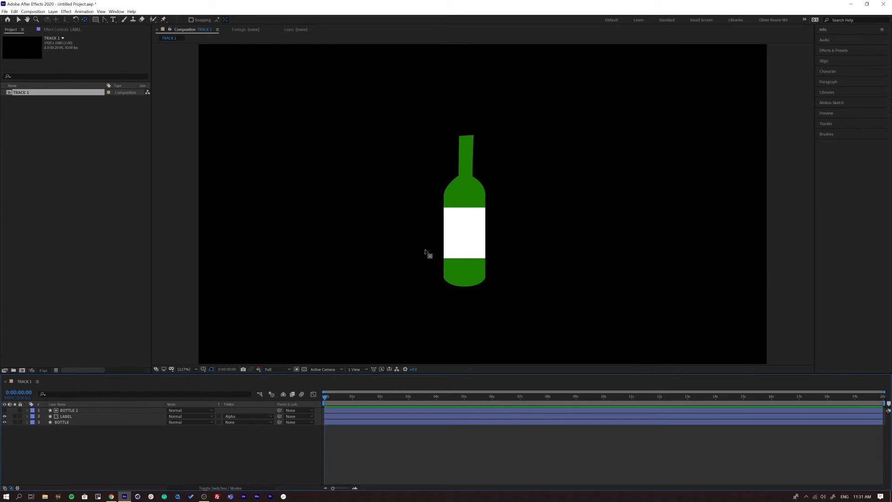
click(70, 410)
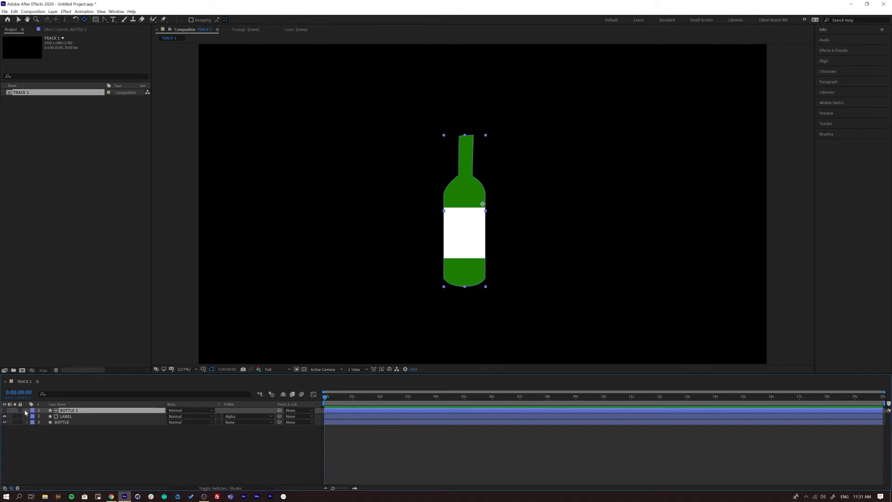
click(66, 417)
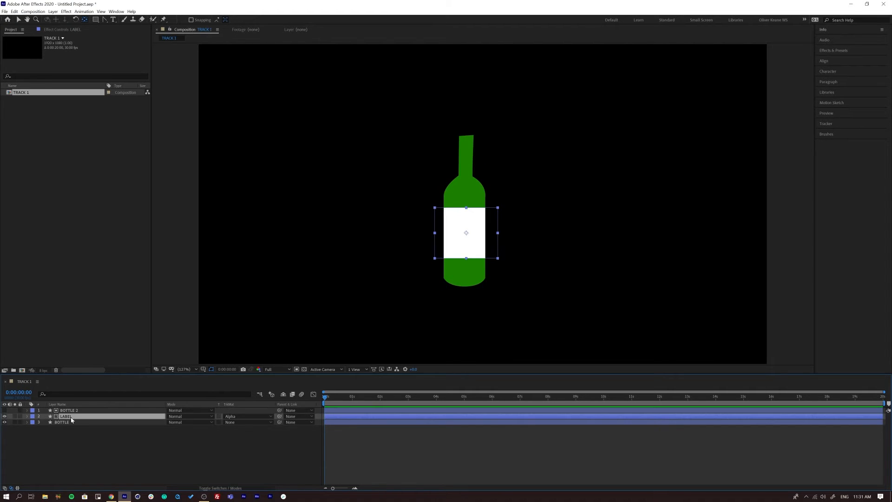
click(99, 461)
click(63, 417)
click(197, 445)
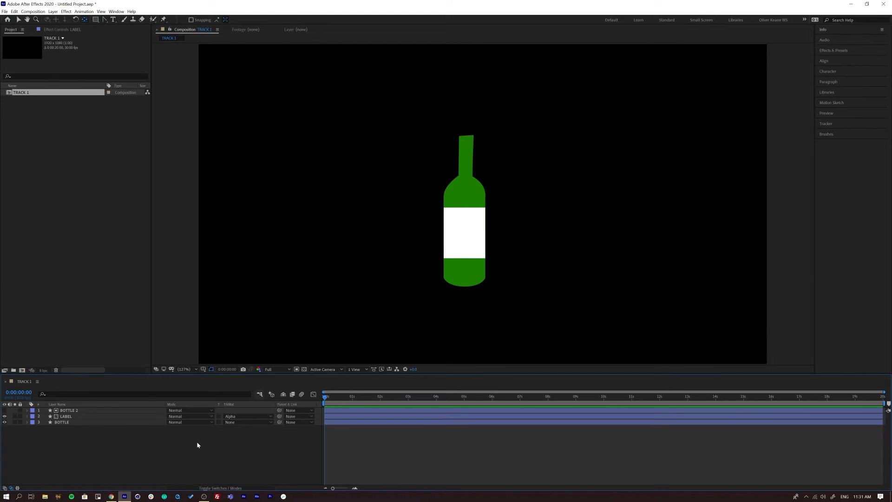
click(299, 416)
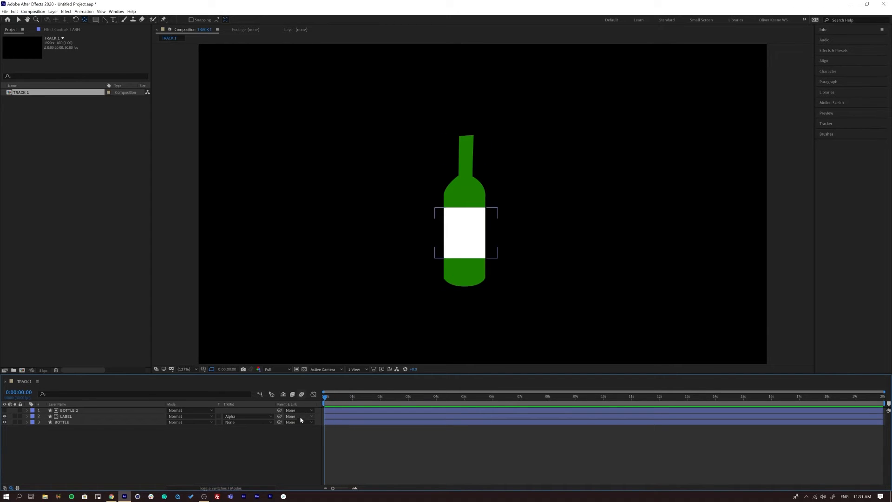
- Start Position keyframing on the LABEL layer at 0 seconds with the label moved fully right of the bottle, at X about 1094
click(67, 417)
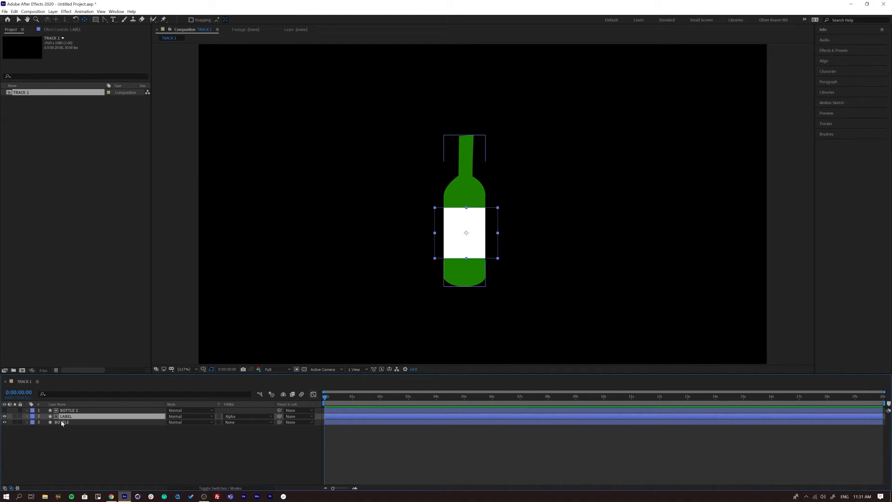
key(p)
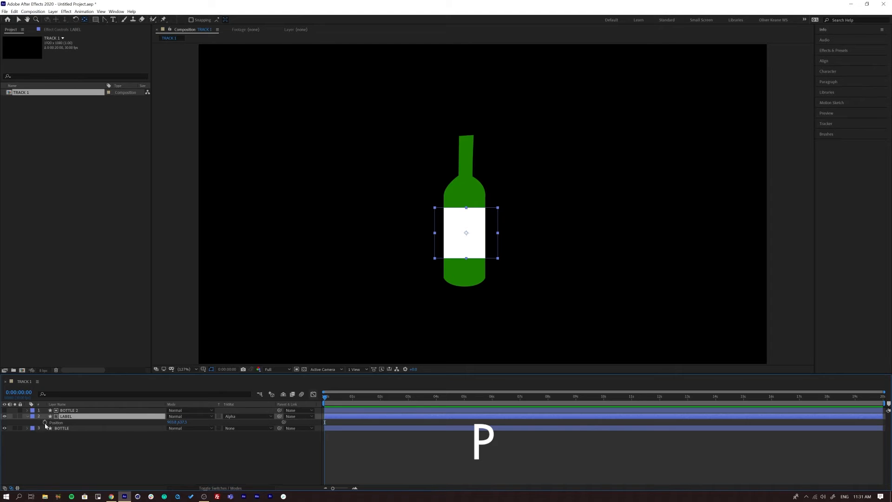
click(44, 423)
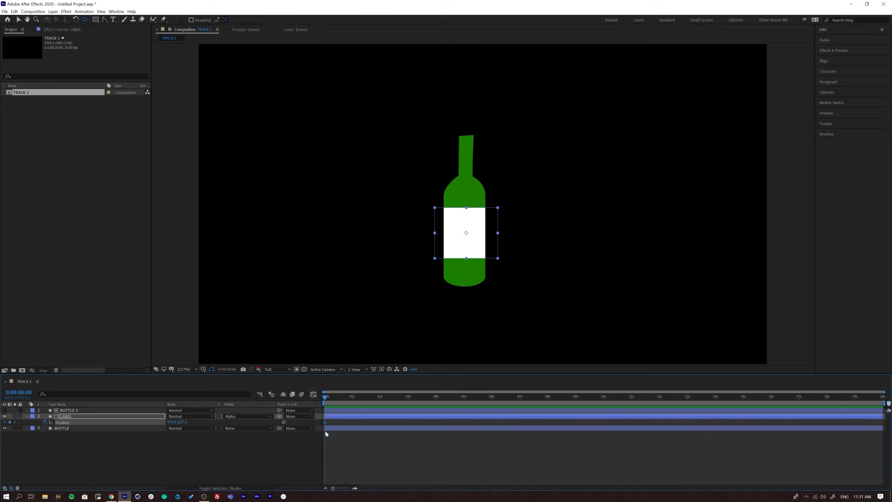
drag(171, 422, 249, 422)
- Add a Position keyframe at 1 second that brings the label back to the bottle's center, and preview the animation
drag(329, 395, 352, 397)
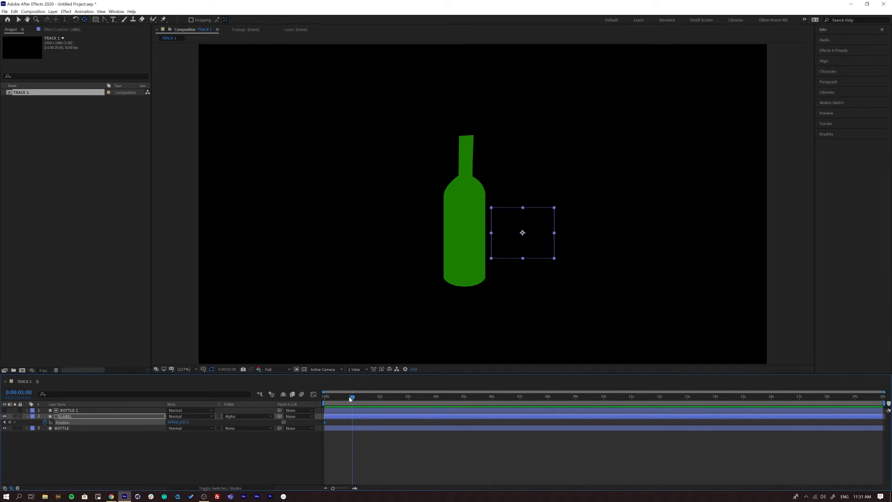
drag(171, 422, 106, 422)
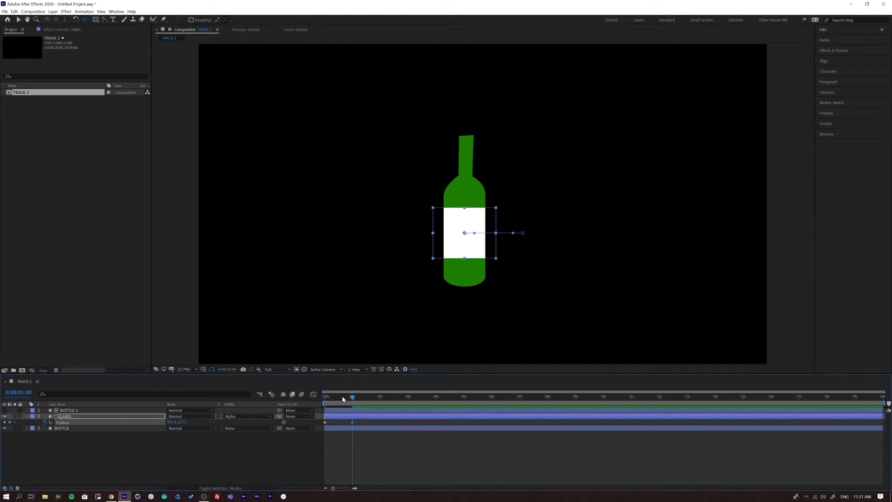
drag(342, 396, 299, 397)
key(space)
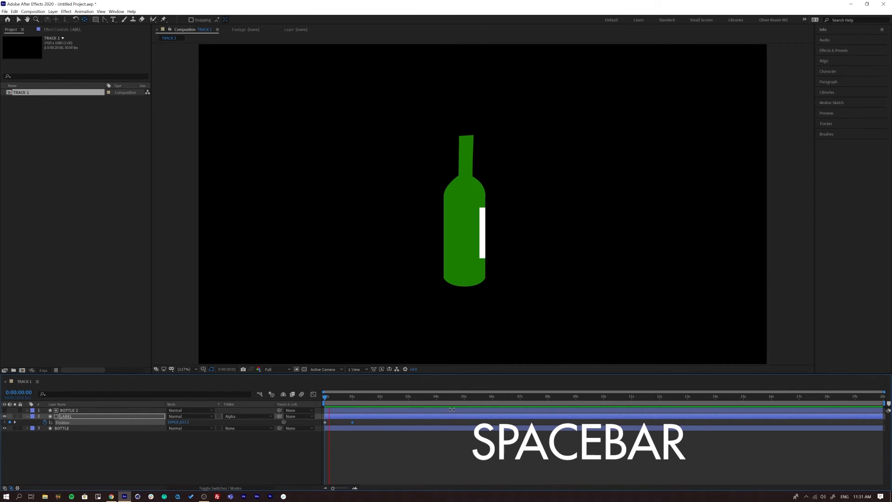
key(space)
- Add a Position keyframe at 2 seconds with the label fully left of the bottle, end the work area there and preview
drag(360, 398, 381, 398)
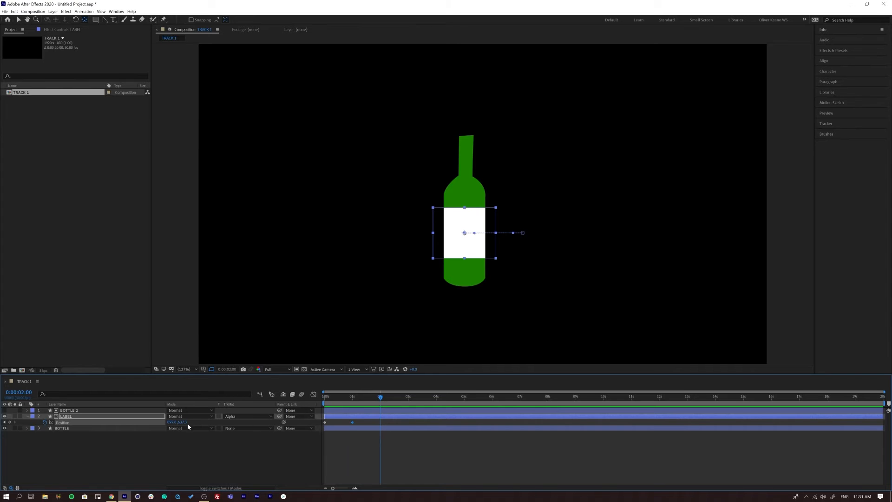
drag(172, 422, 100, 420)
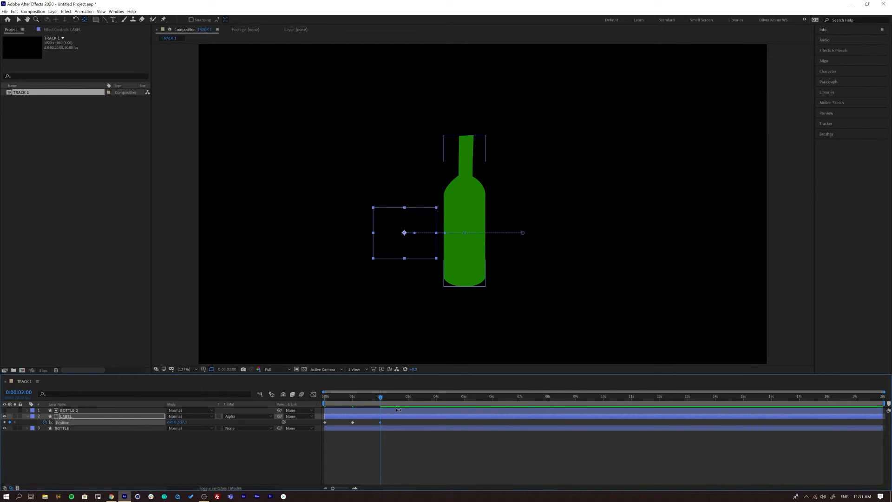
key(n)
key(space)
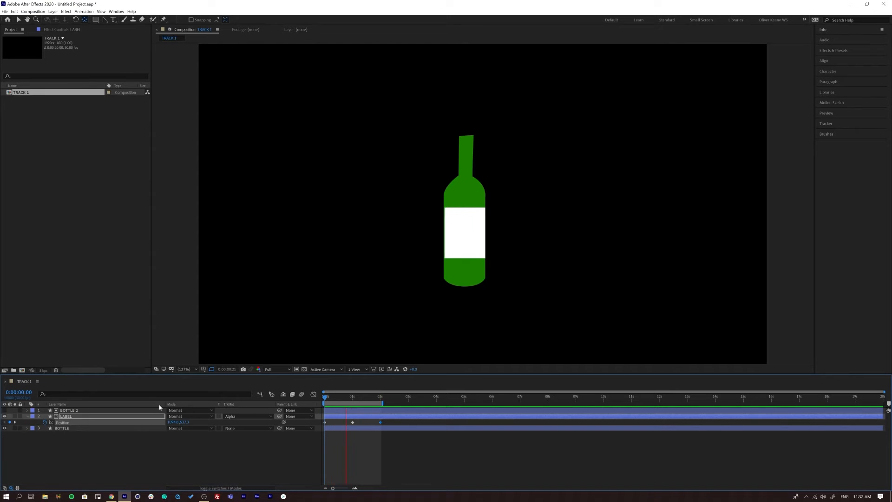
- Delete the label's middle Position keyframe at 1 second and preview the continuous slide across the bottle
drag(361, 399, 356, 398)
click(352, 422)
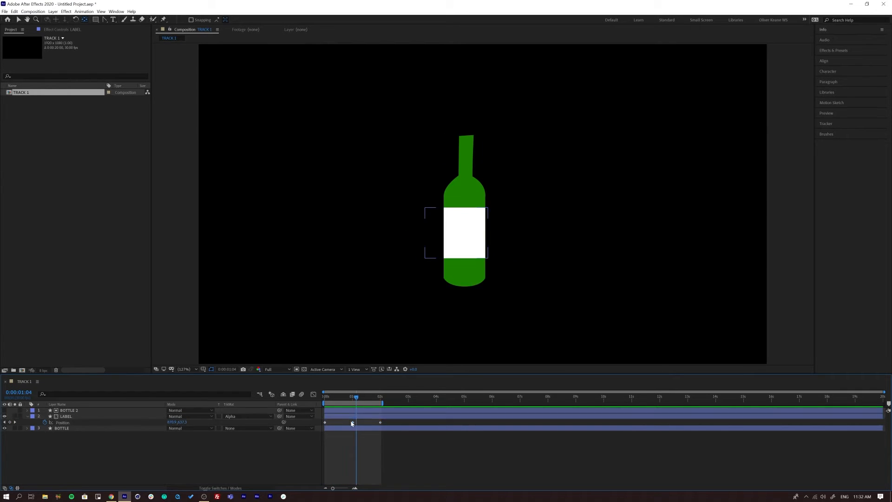
key(BackSpace)
key(space)
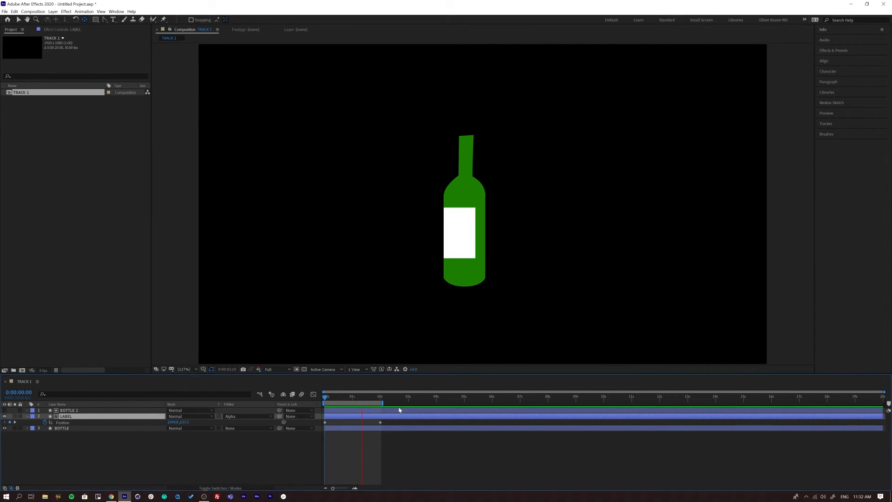
key(space)
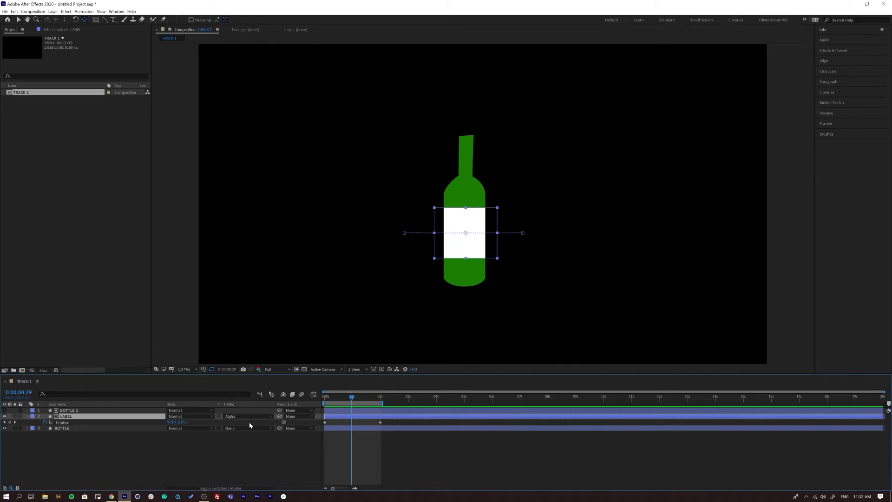
- Switch the LABEL layer's track matte to Alpha Inverted Matte "BOTTLE 2" and scrub the animation around 1 second
click(232, 416)
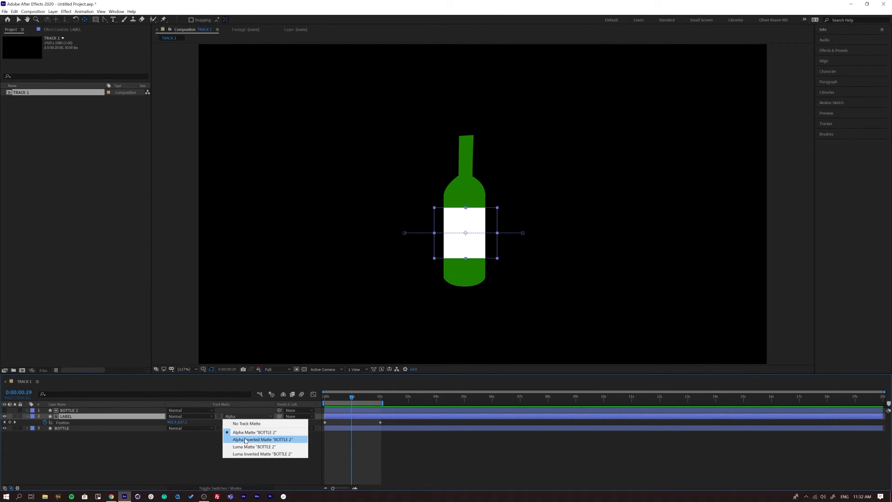
click(246, 439)
click(247, 442)
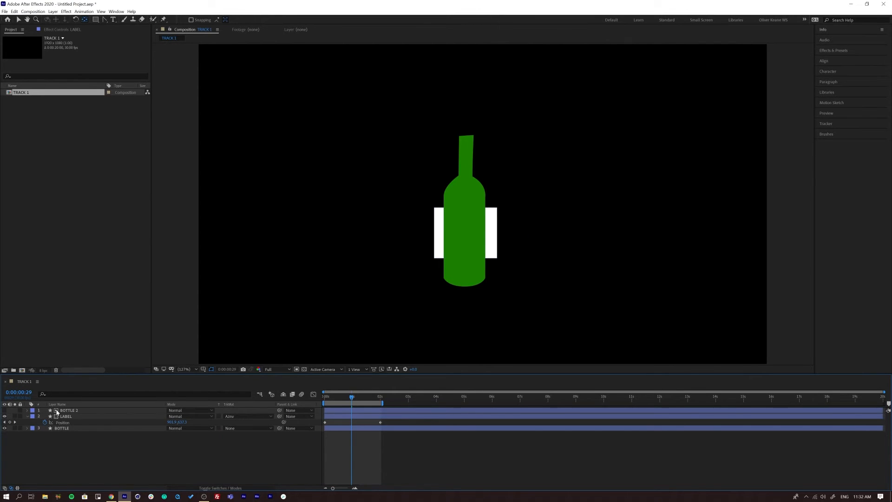
mouse_move(342, 400)
mouse_down()
mouse_move(335, 400)
mouse_move(350, 399)
mouse_up()
- Hide the BOTTLE layer and preview the label's slide with the inverted matte alone
click(4, 428)
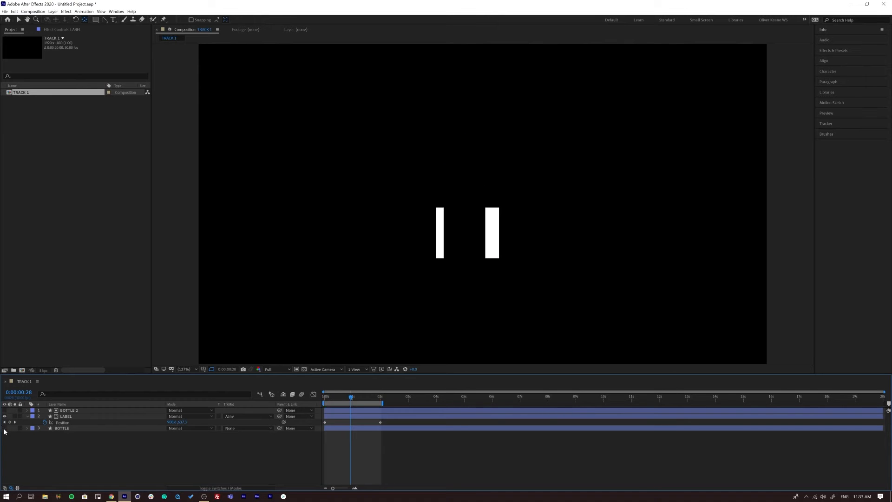
key(space)
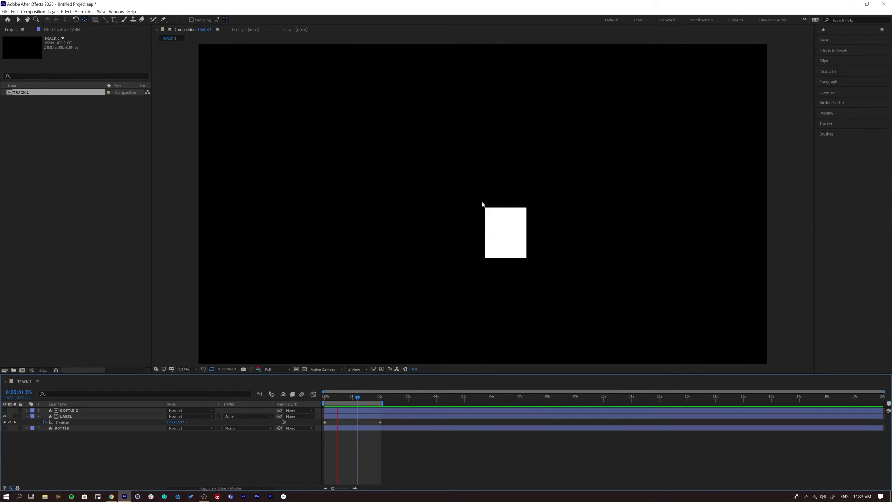
key(space)
- Show the BOTTLE layer again, restore the LABEL layer's Alpha Matte "BOTTLE 2" and preview from 0 seconds
click(5, 428)
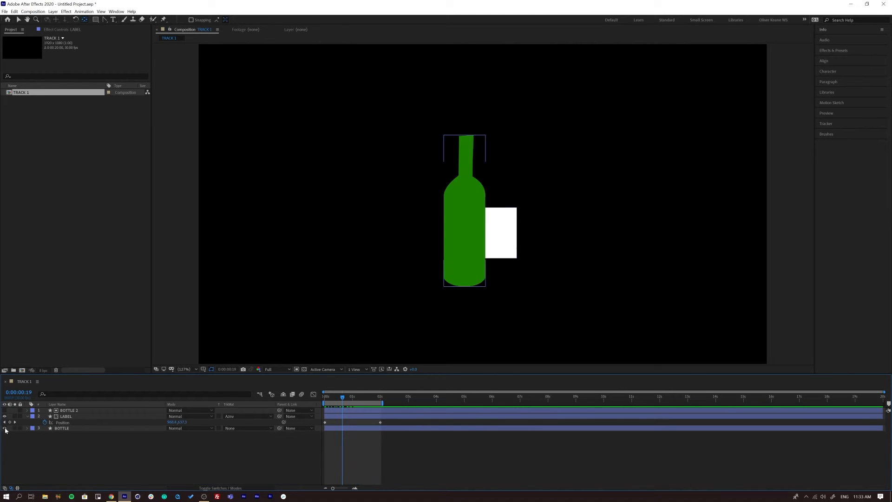
drag(338, 400, 307, 404)
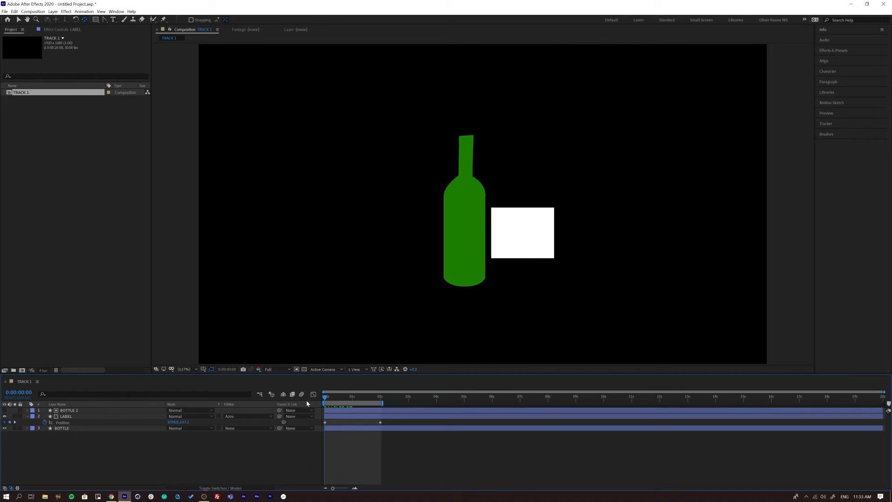
click(241, 418)
click(246, 431)
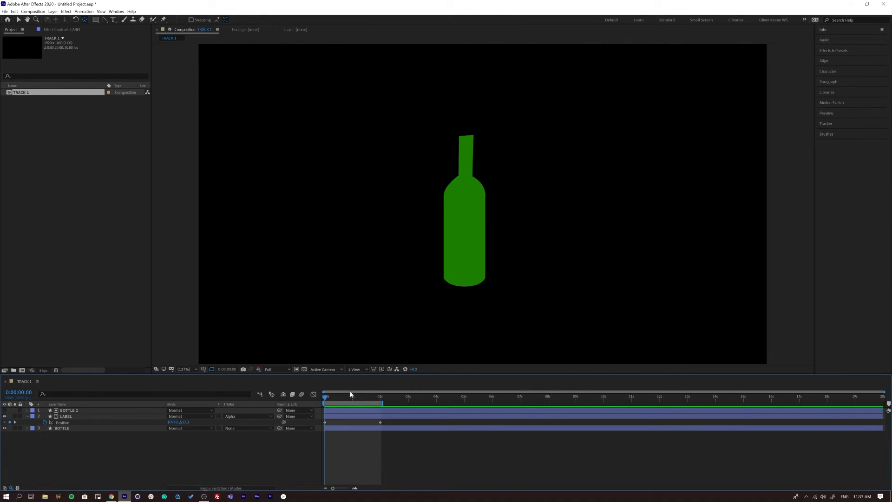
key(space)
key(space)
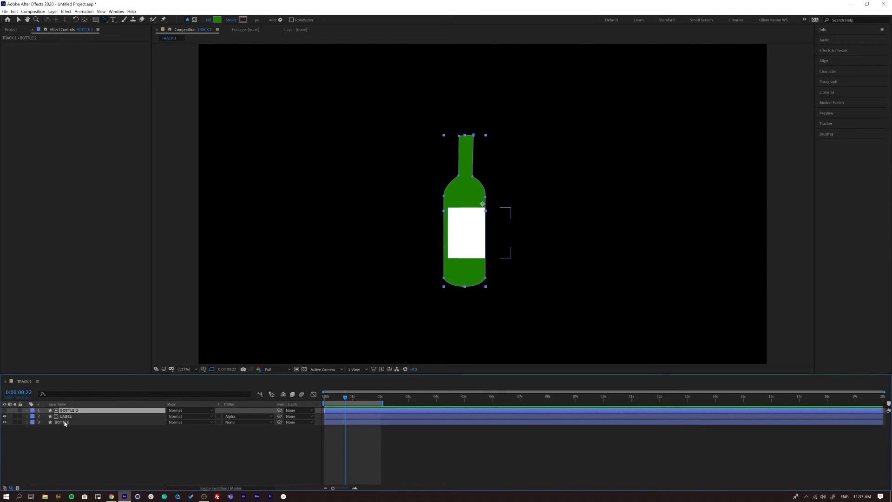
- Duplicate the BOTTLE layer, move the copy to the top of the layer stack and hide it
click(61, 421)
key(ctrl+d)
key(ctrl+])
key(ctrl+])
click(88, 460)
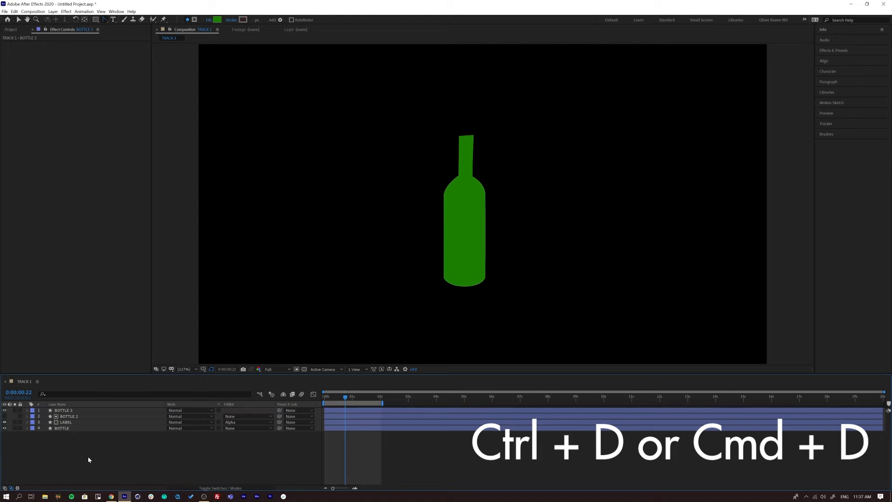
click(58, 411)
click(4, 410)
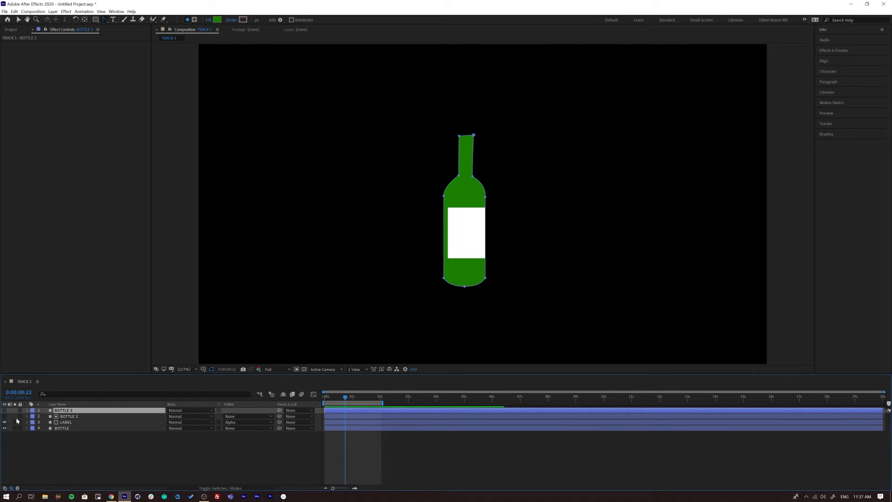
click(77, 422)
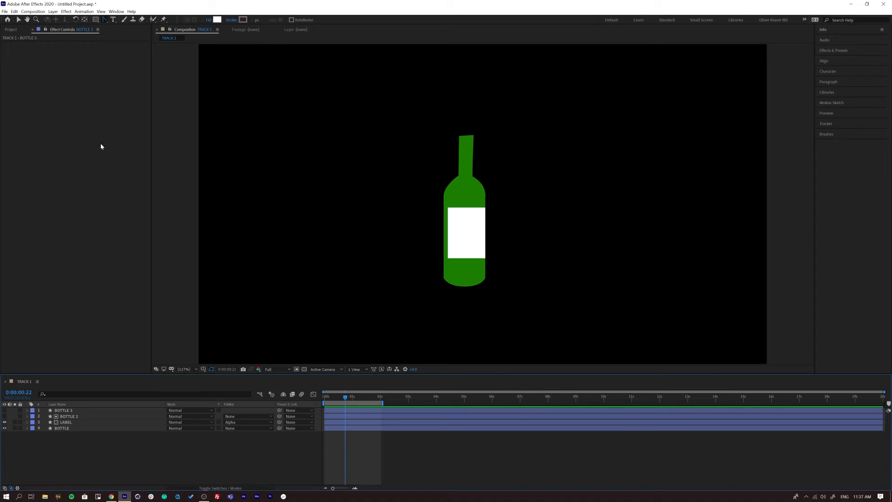
- Set up the Pen tool with no fill and a white stroke
drag(105, 20, 120, 25)
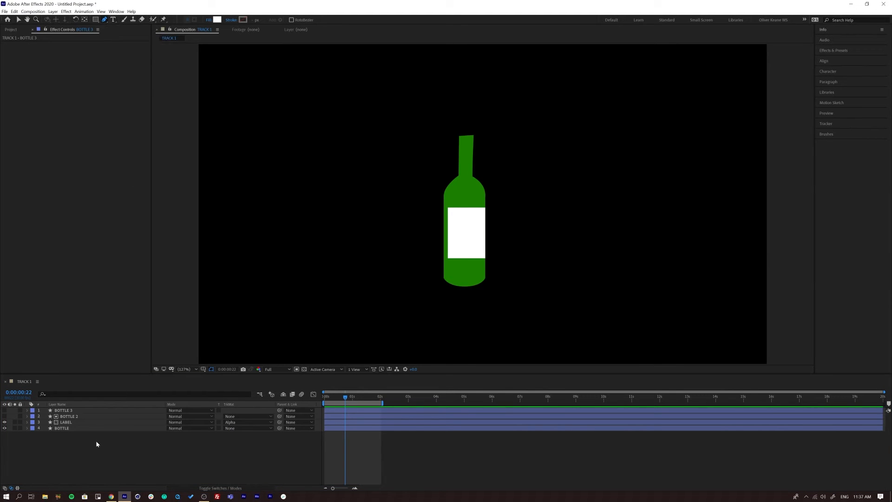
click(208, 20)
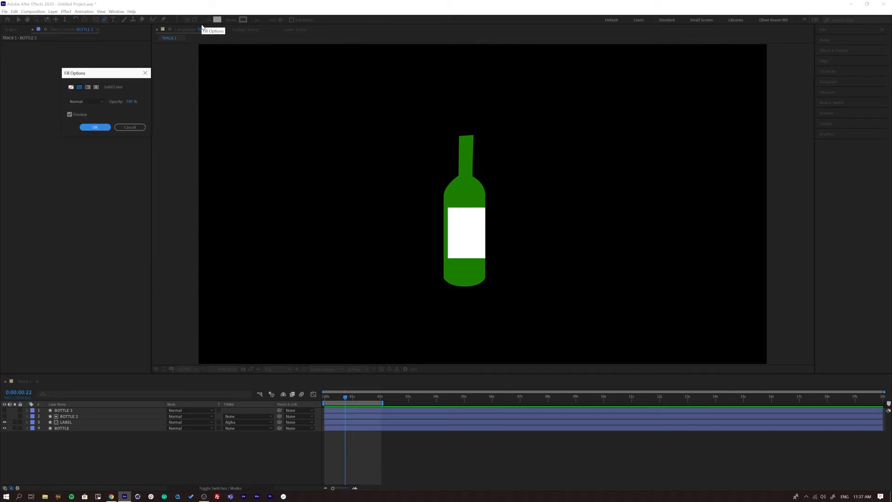
click(72, 87)
click(95, 126)
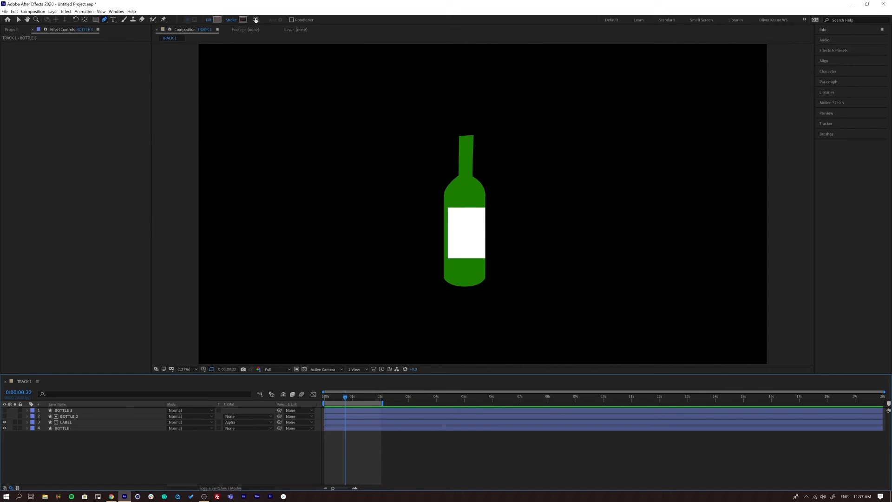
click(244, 22)
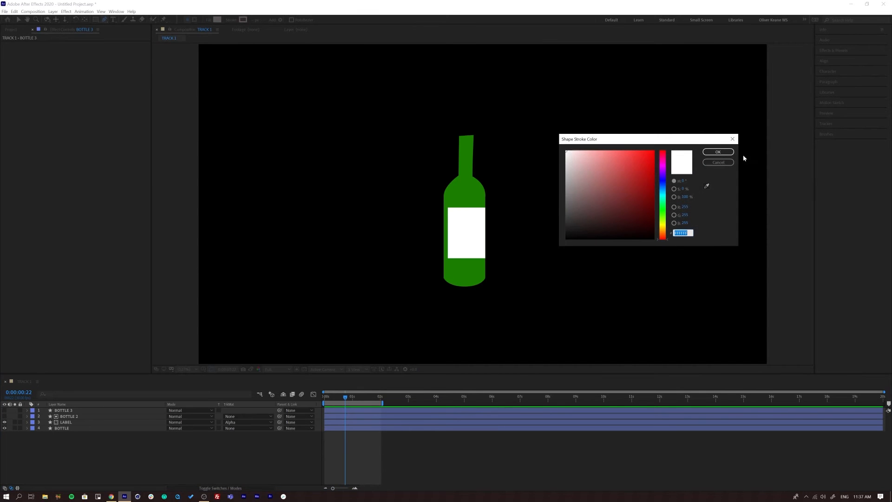
click(718, 152)
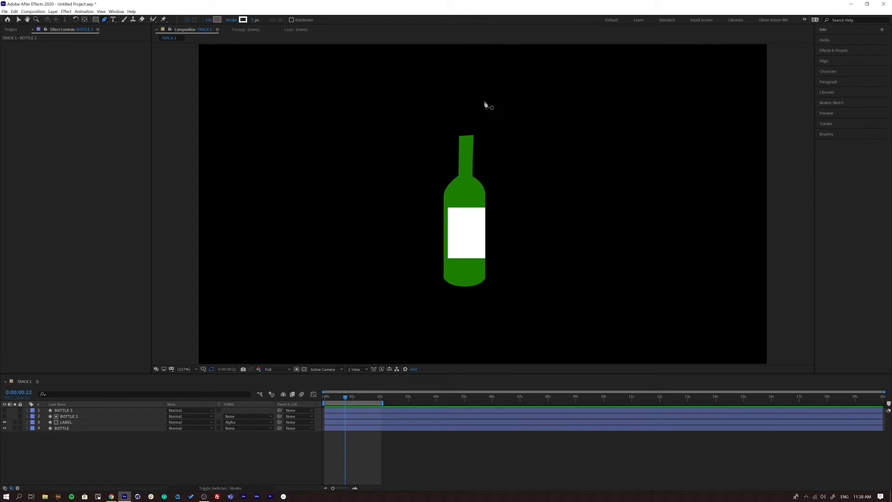
- Draw a diagonal line from above the bottle's neck down to its lower left, and thicken its stroke
click(492, 88)
click(362, 279)
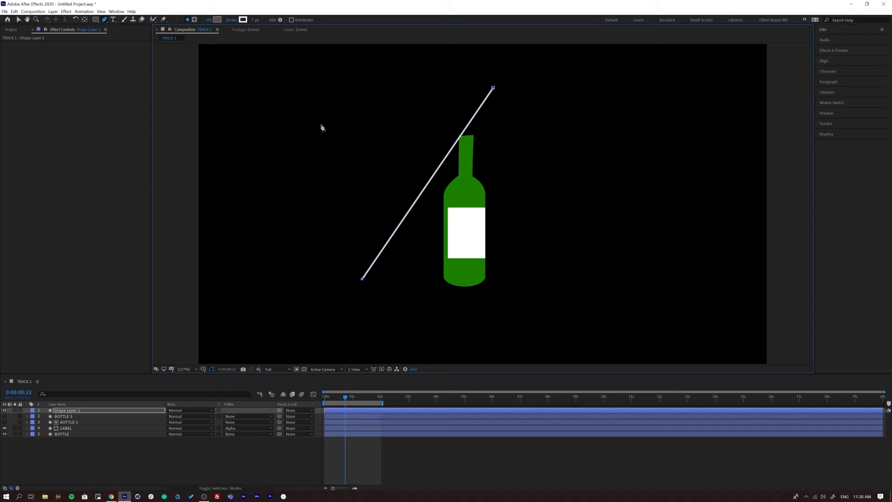
drag(253, 19, 254, 20)
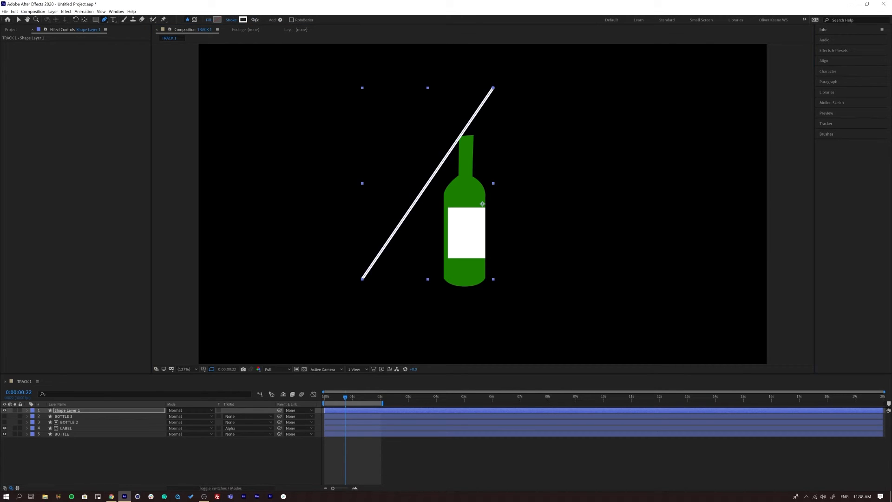
click(106, 462)
- Move the line's anchor point to its middle and shift the line slightly up and left, clear of the bottle
click(69, 410)
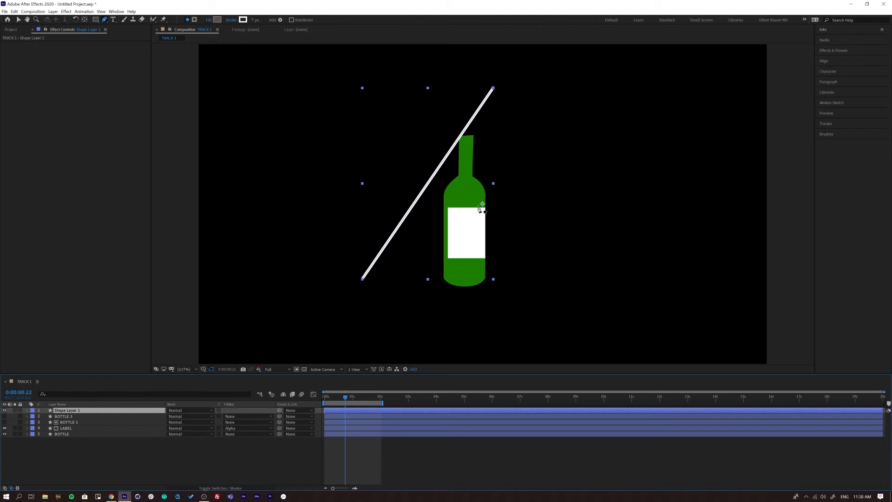
key(v)
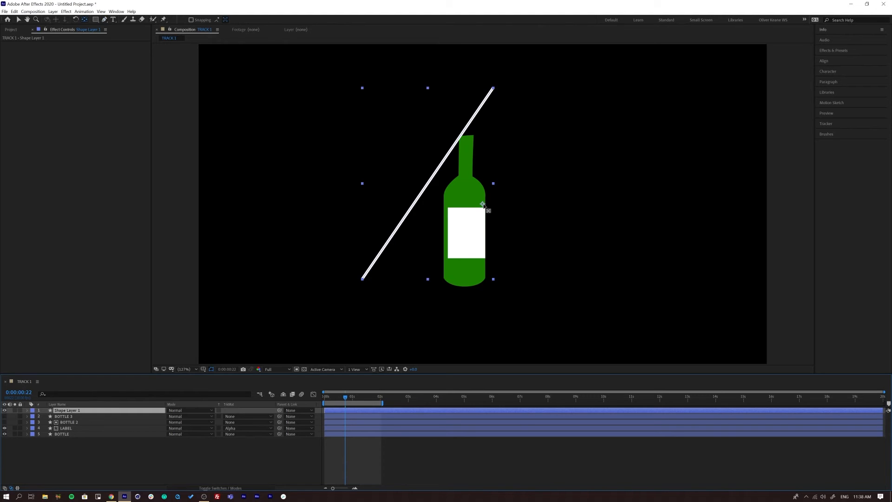
key(y)
drag(483, 204, 428, 183)
click(122, 467)
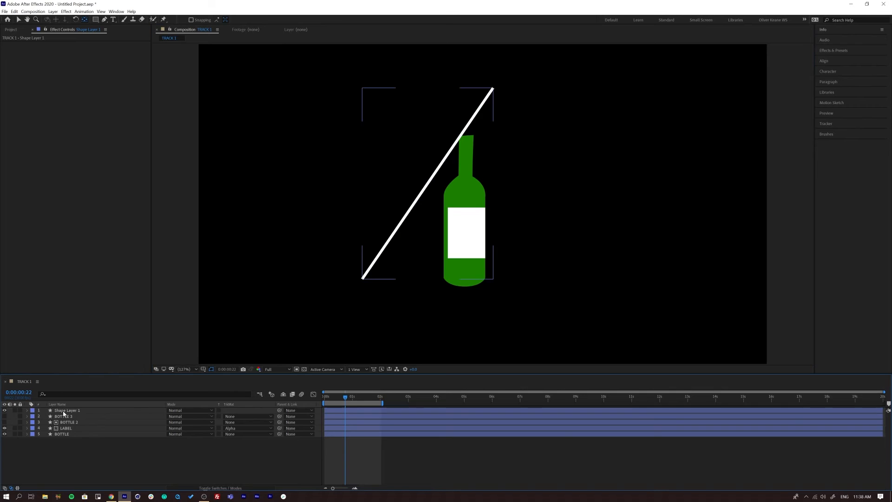
click(398, 217)
key(v)
drag(441, 163, 430, 158)
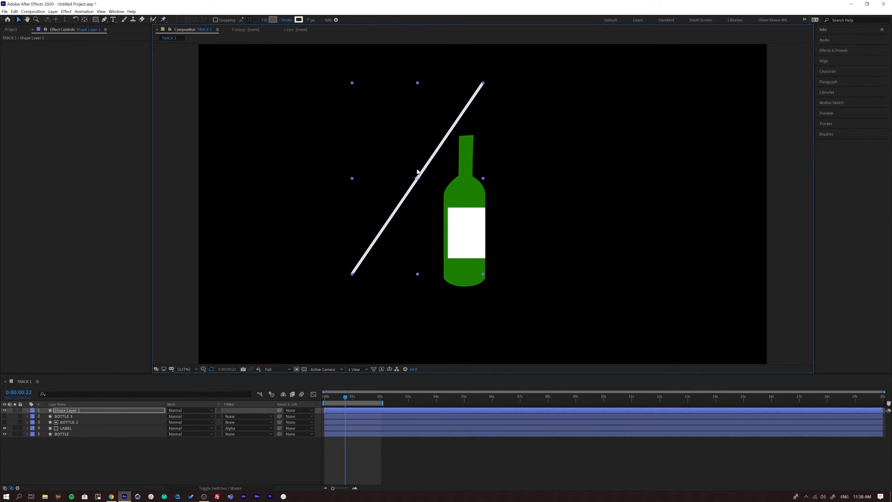
- Return to 0 seconds and rename the line's shape layer SHEEN
drag(340, 401, 278, 405)
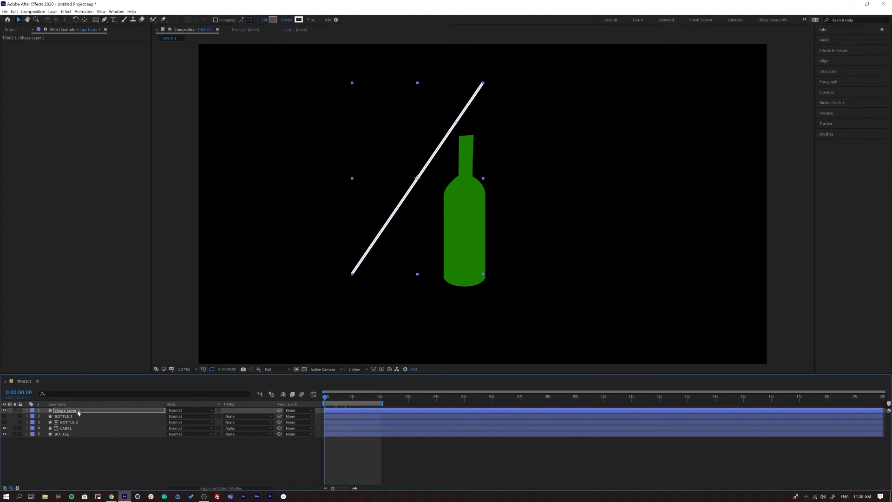
click(63, 411)
key(Return)
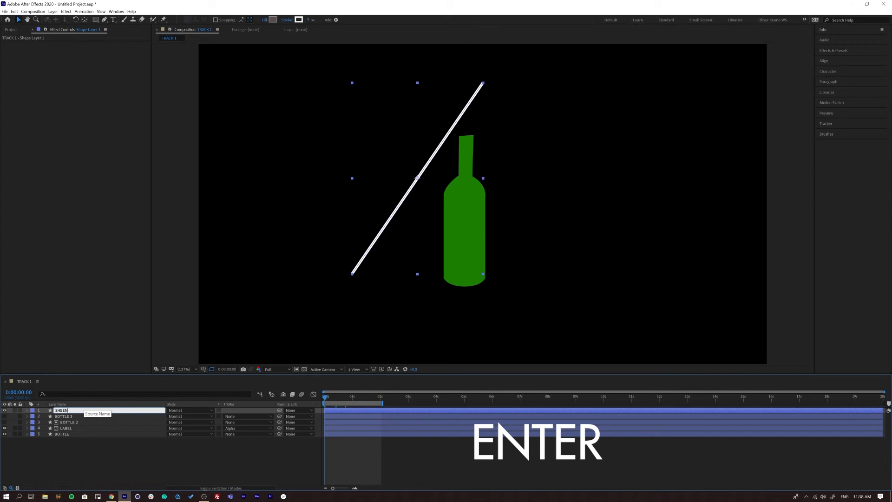
text(SHEEN)
key(Return)
- Place the SHEEN layer directly below BOTTLE 3, give it Alpha Matte "BOTTLE 3" and preview the result
drag(61, 411, 64, 419)
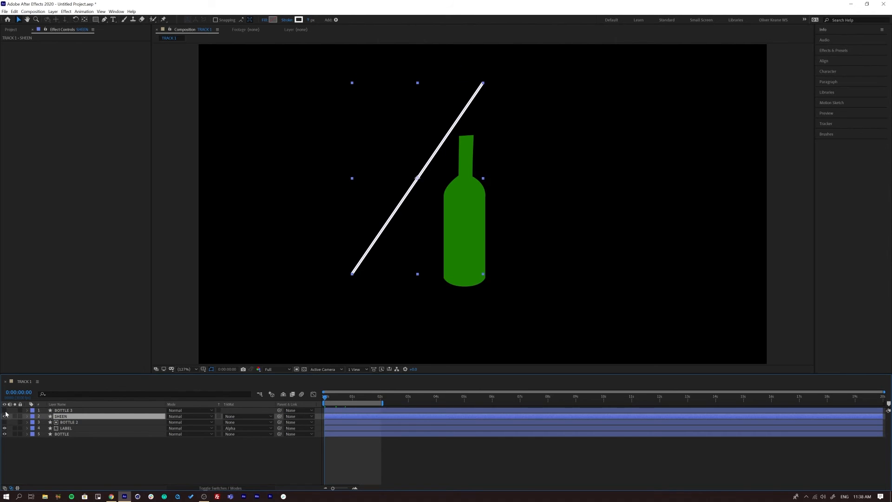
click(235, 418)
click(242, 428)
click(311, 438)
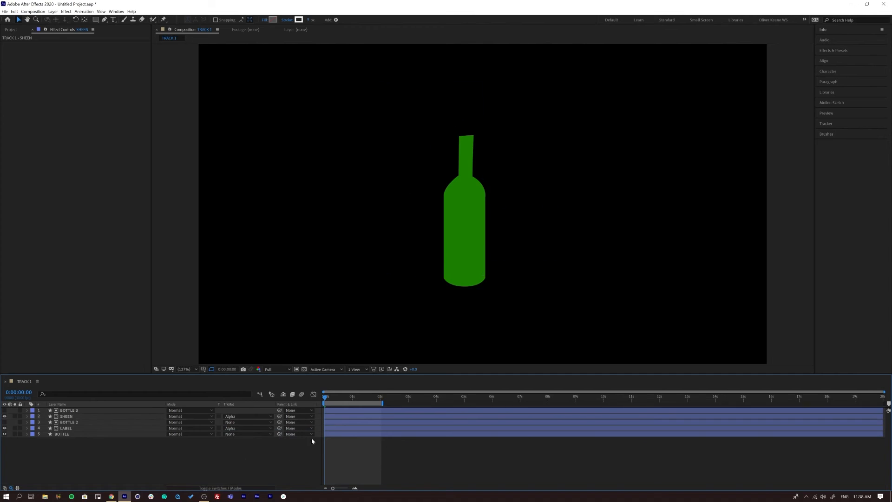
key(space)
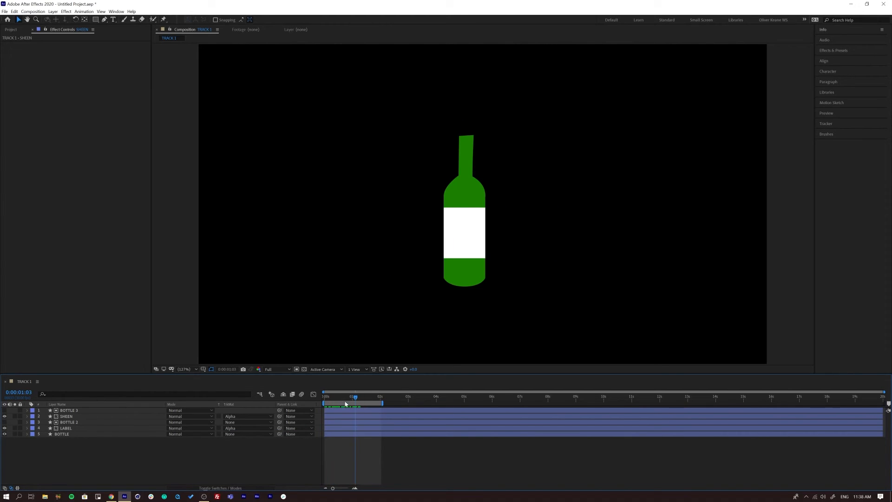
- Start Position keyframing on the SHEEN layer at 0 seconds and turn off its track matte
drag(339, 401, 308, 406)
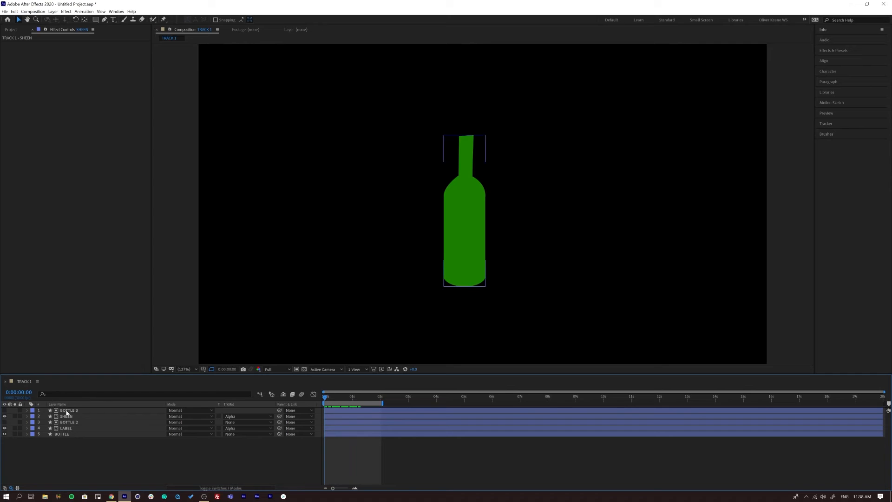
click(67, 416)
key(p)
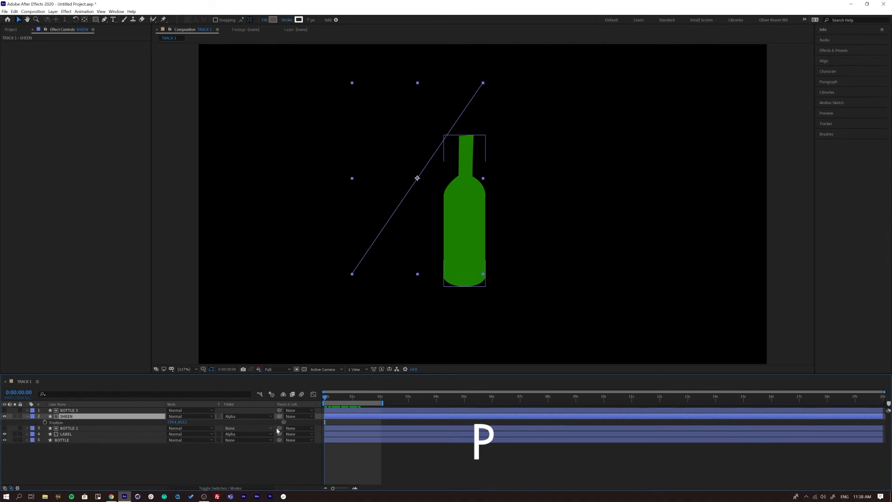
click(45, 423)
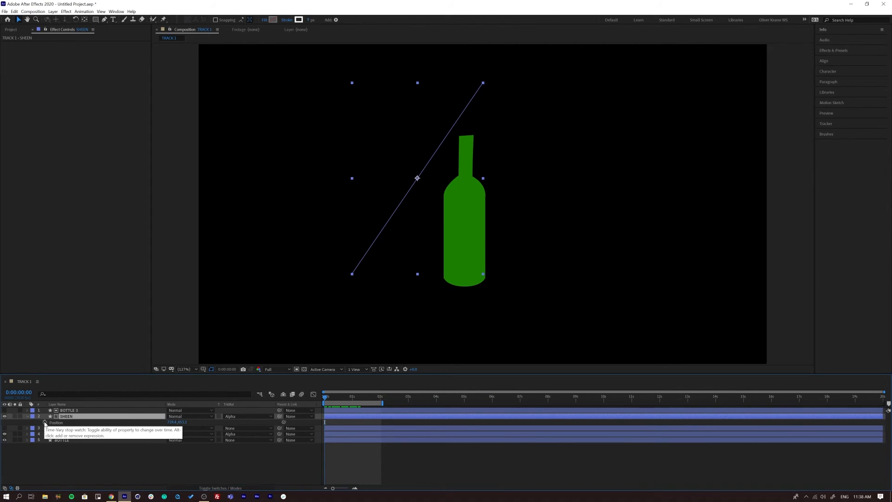
click(233, 417)
click(283, 421)
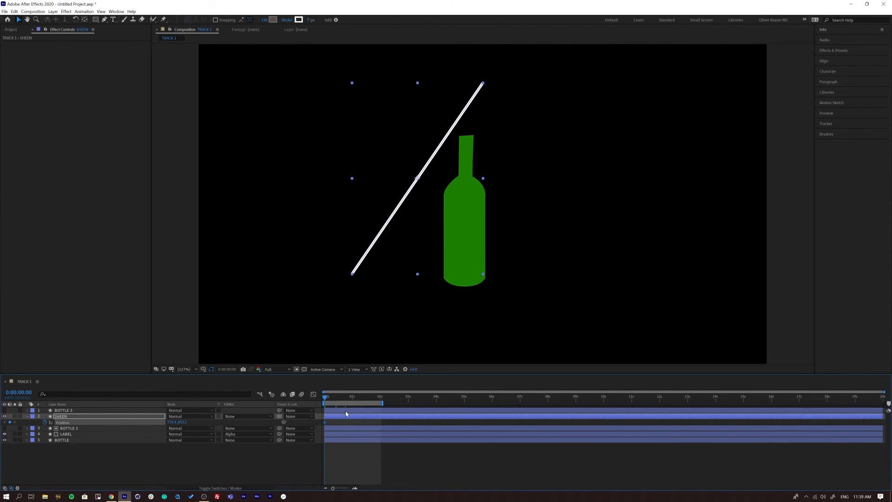
- Add a Position keyframe at 2 seconds with the sheen line moved to the bottle's lower right, at X about 1203
drag(329, 401, 353, 401)
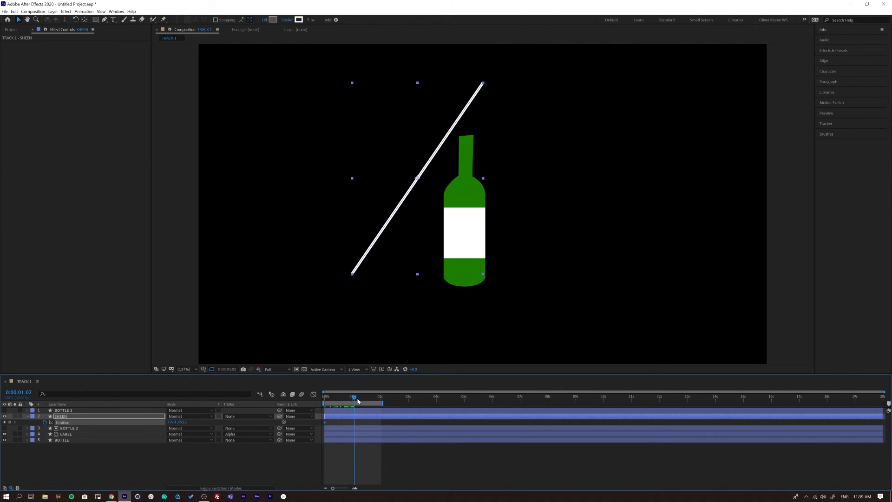
drag(357, 401, 380, 400)
drag(173, 422, 213, 436)
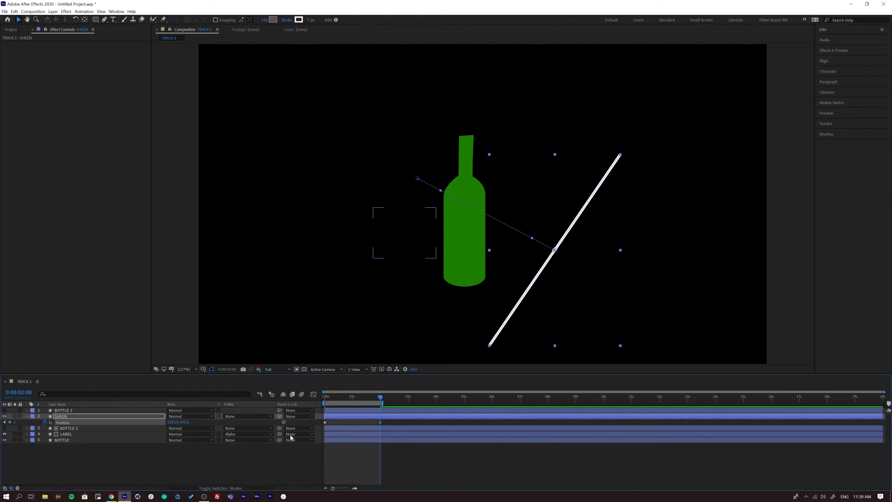
- Go back to 0 seconds and reapply Alpha Matte "BOTTLE 3" to the SHEEN layer
drag(368, 400, 311, 403)
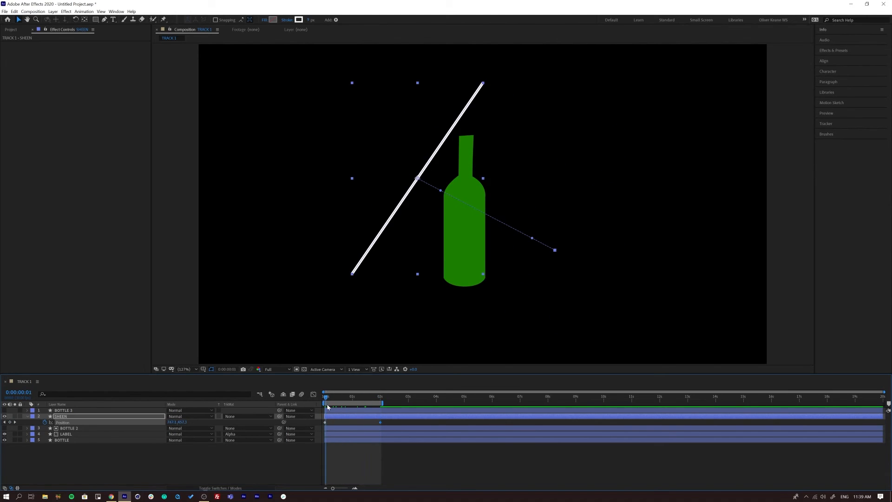
drag(344, 406, 279, 410)
click(246, 416)
click(251, 430)
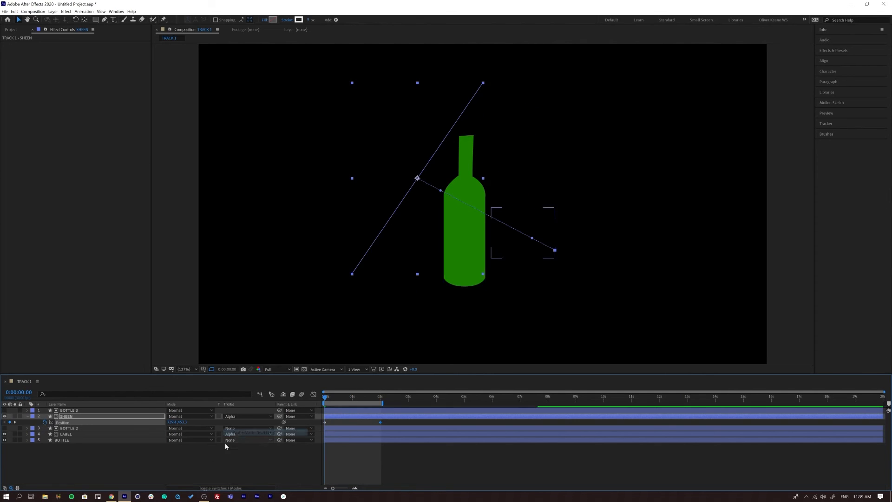
- Preview the matted sheen animation across the bottle from 0 seconds
click(194, 463)
key(space)
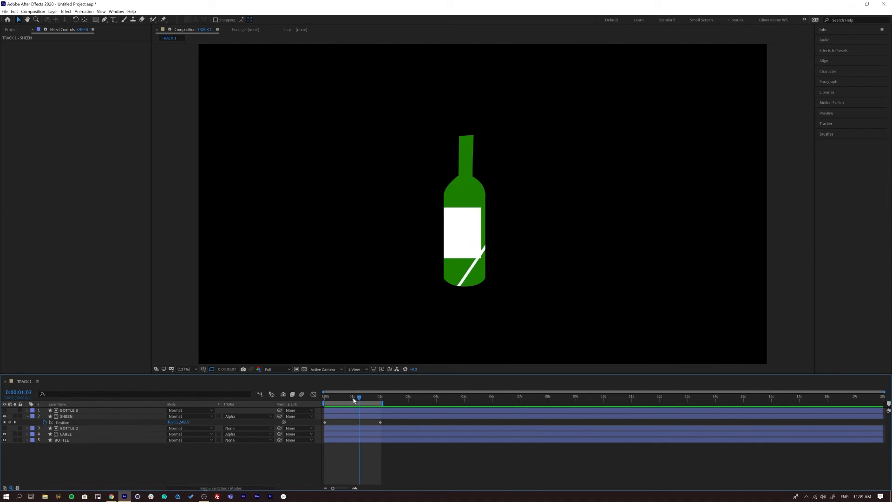
key(space)
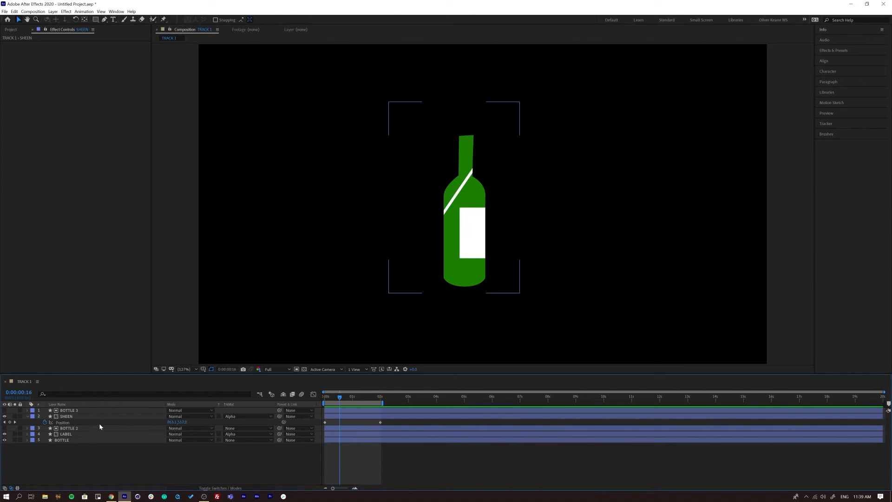
- Rotate the SHEEN layer to -14° so its line runs more steeply across the bottle
click(72, 418)
key(r)
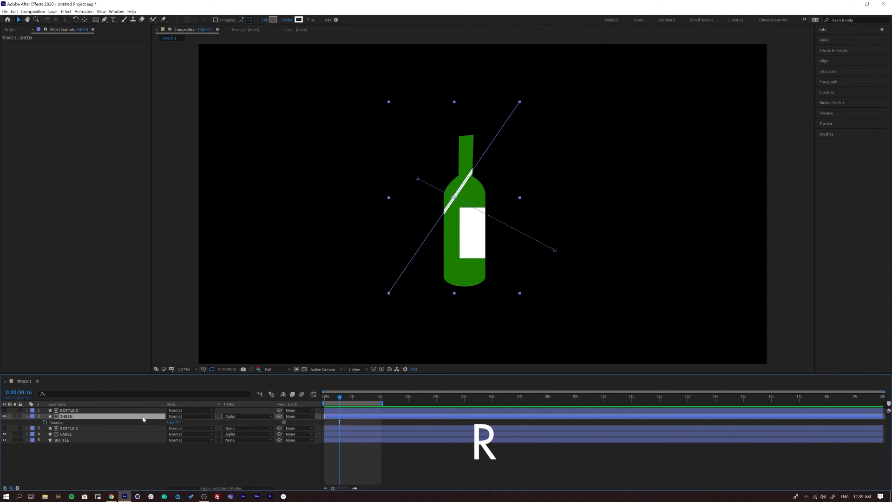
drag(175, 423, 169, 423)
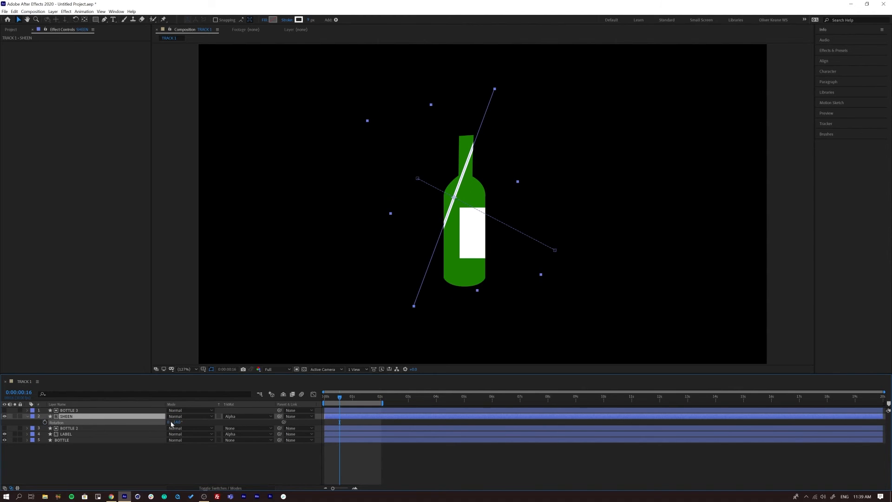
mouse_move(331, 398)
mouse_down()
mouse_move(363, 399)
mouse_move(341, 401)
mouse_up()
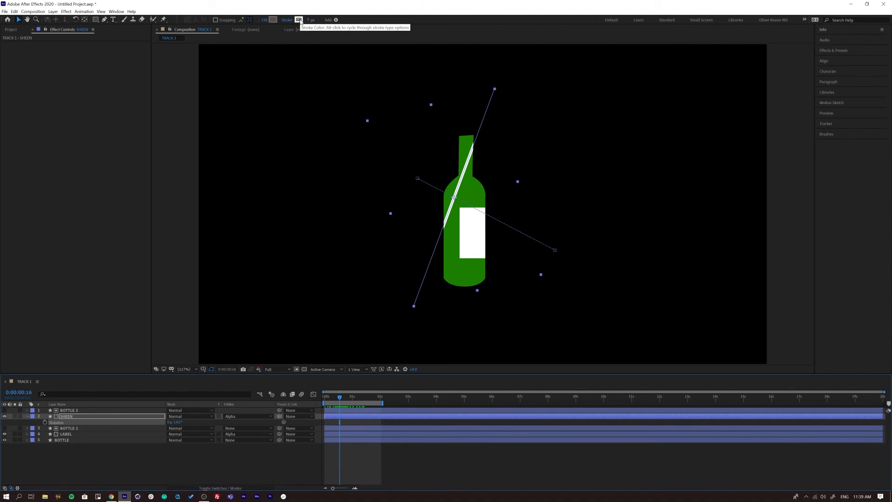
- Recolour the SHEEN stroke to a slightly lighter green than the bottle, about 2D9E10, and preview the animation
click(299, 20)
click(707, 187)
click(478, 191)
mouse_move(649, 192)
mouse_down()
mouse_move(642, 168)
mouse_move(644, 180)
mouse_up()
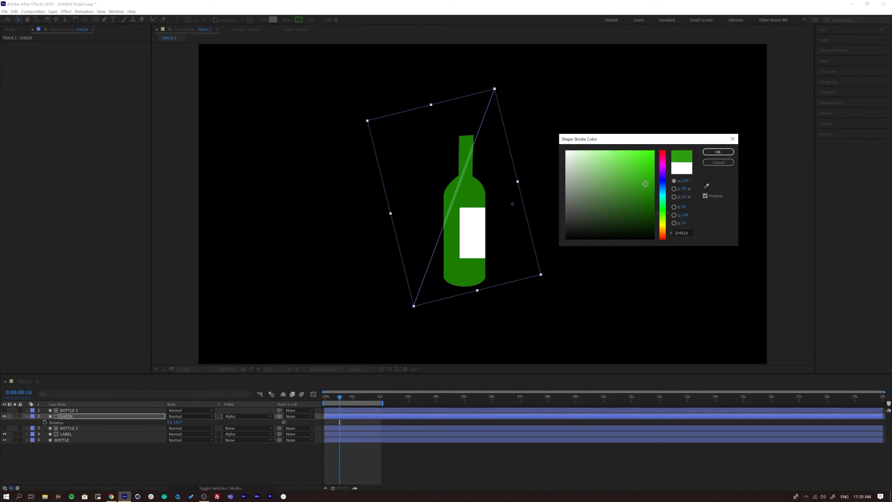
click(710, 153)
click(209, 470)
key(space)
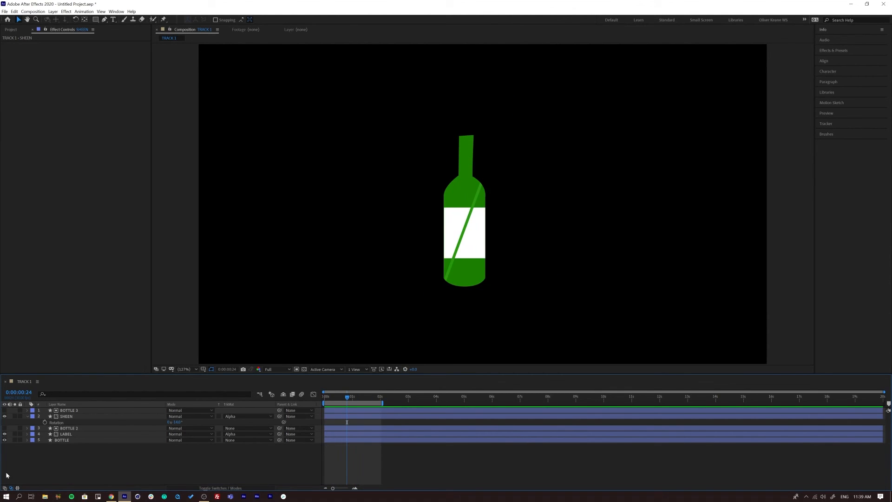
- Move the BOTTLE 3 and SHEEN layers together between LABEL and BOTTLE, and preview the sheen passing behind the label
click(67, 410)
ctrl+click(66, 416)
drag(66, 416, 73, 437)
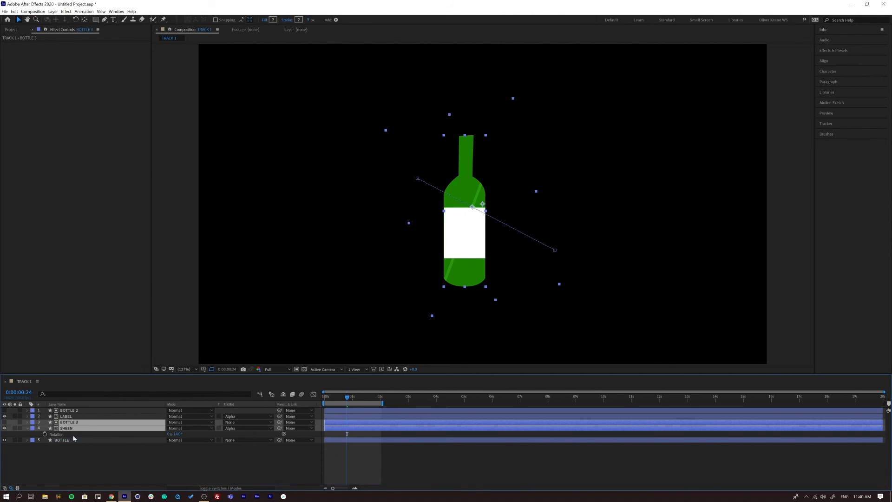
click(320, 398)
key(space)
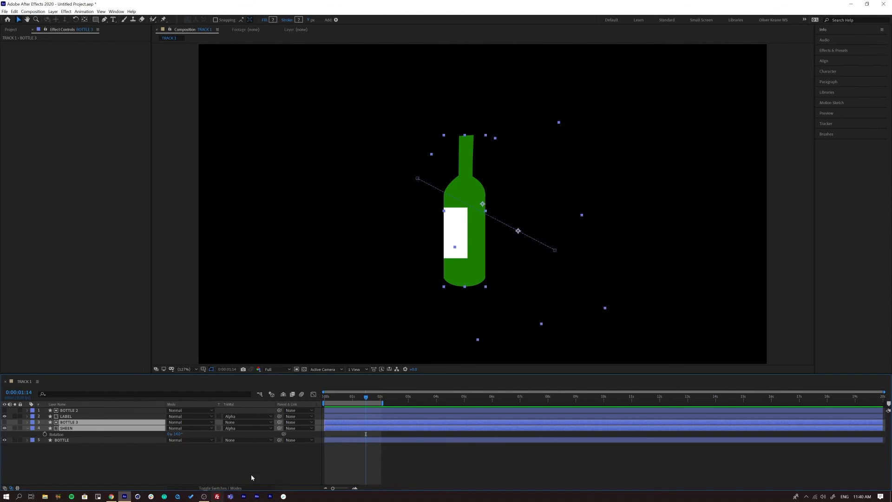
click(340, 397)
drag(343, 398, 344, 398)
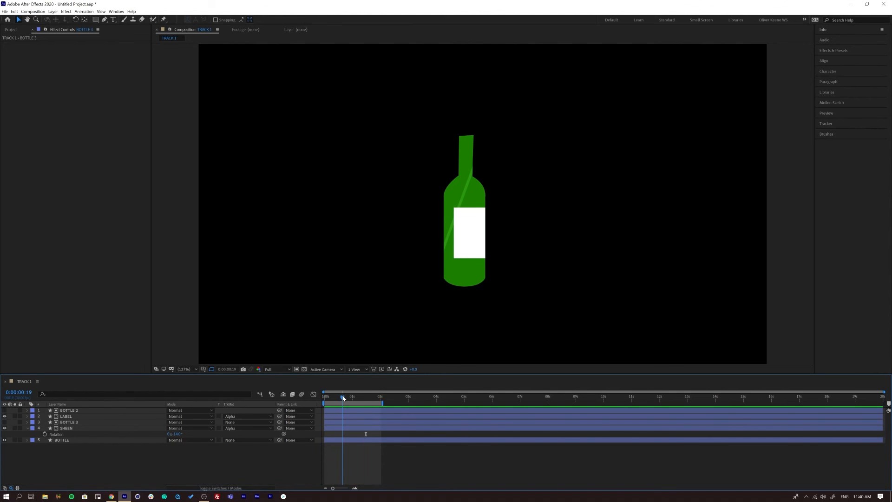
- Widen the SHEEN line's stroke and soften it with a Gaussian Blur effect
click(458, 212)
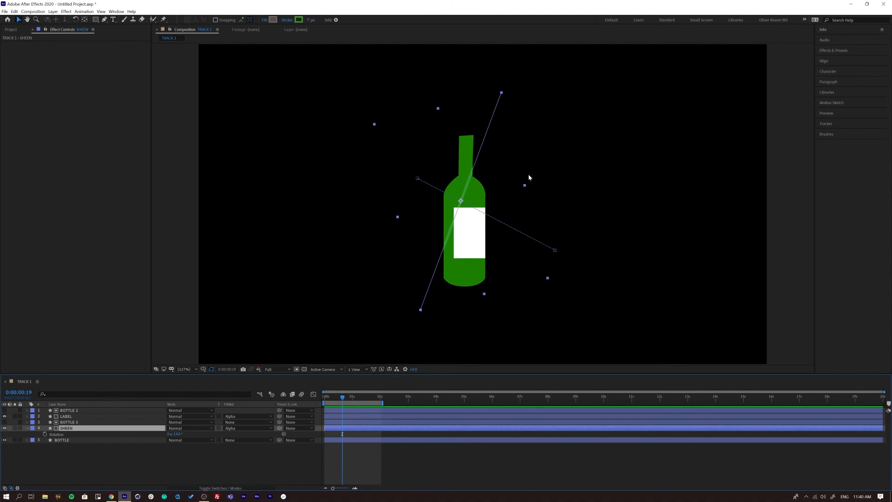
drag(307, 19, 312, 19)
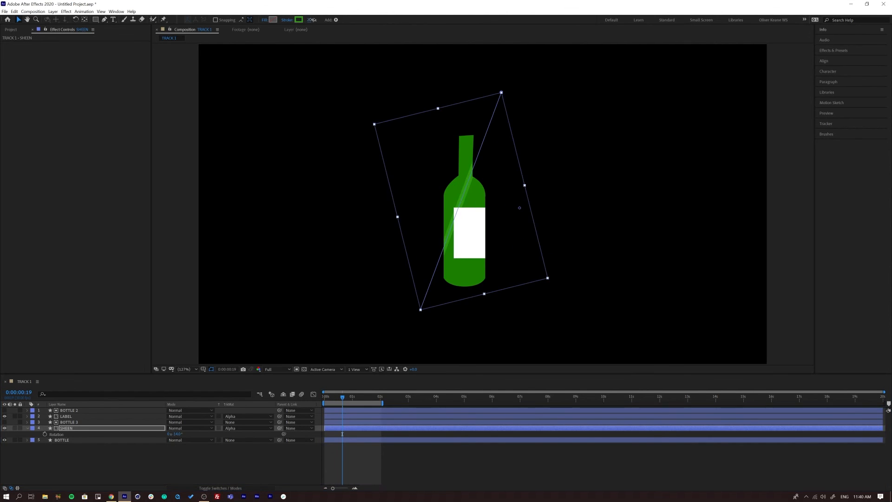
click(66, 11)
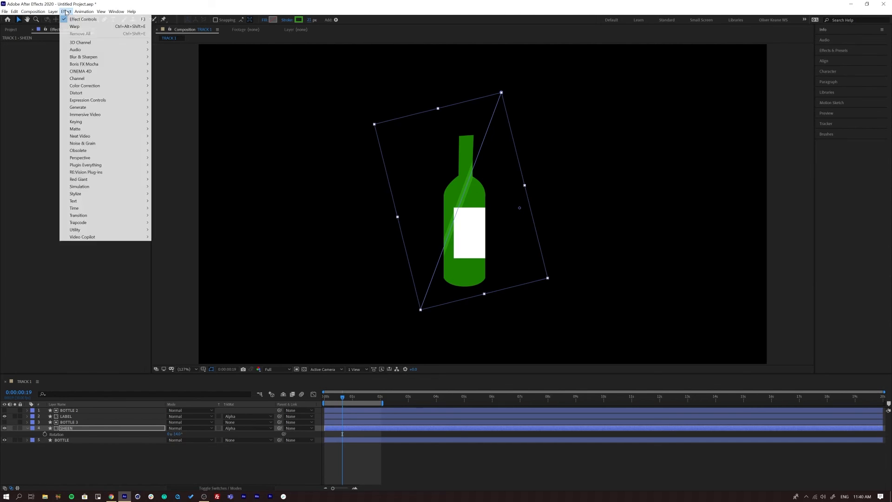
mouse_move(93, 57)
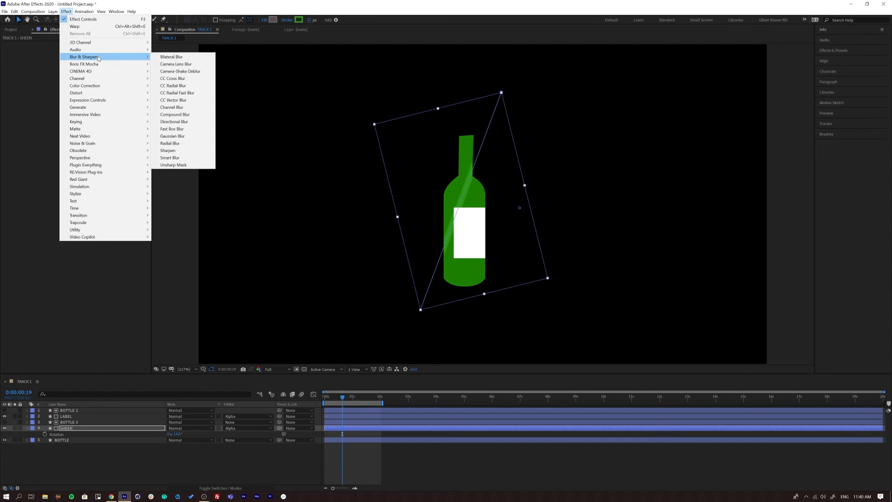
click(183, 136)
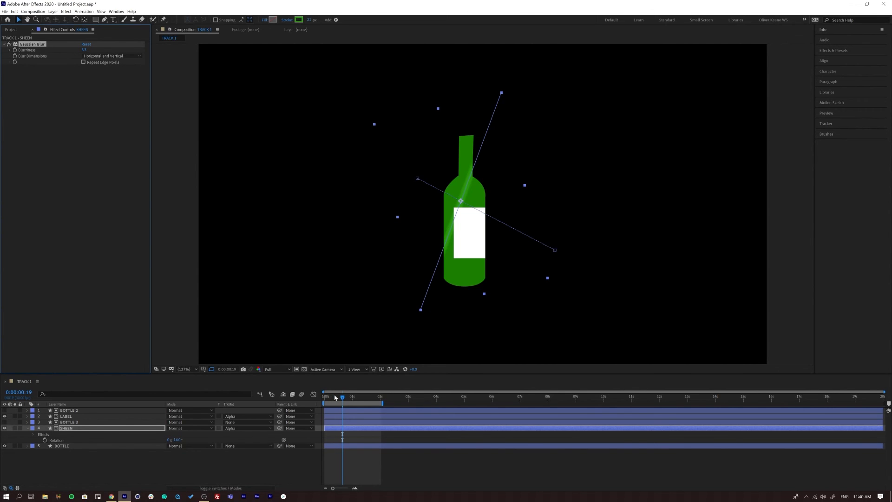
- Preview the blurred sheen and sliding label from 0 seconds
drag(335, 397, 325, 397)
key(space)
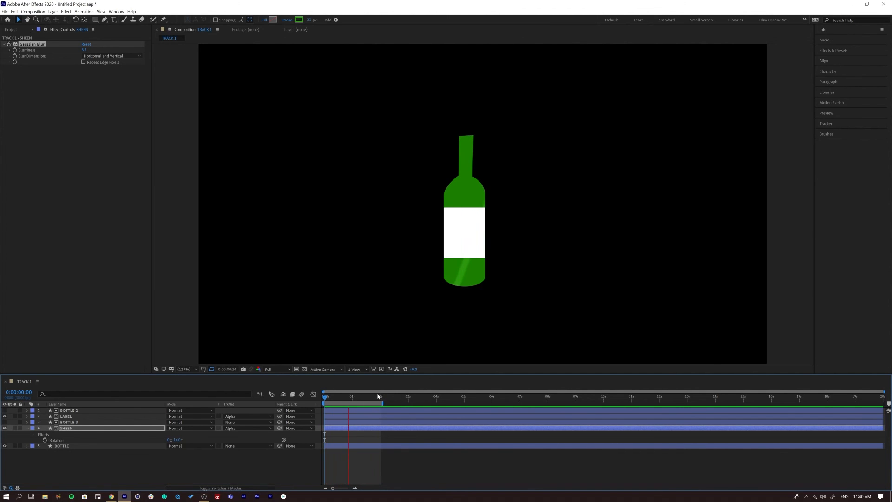
key(space)
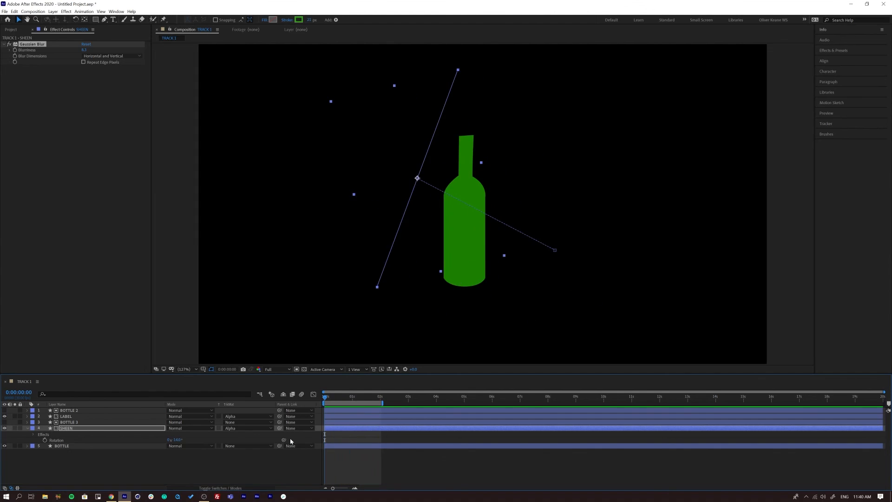
click(291, 442)
drag(330, 397, 278, 396)
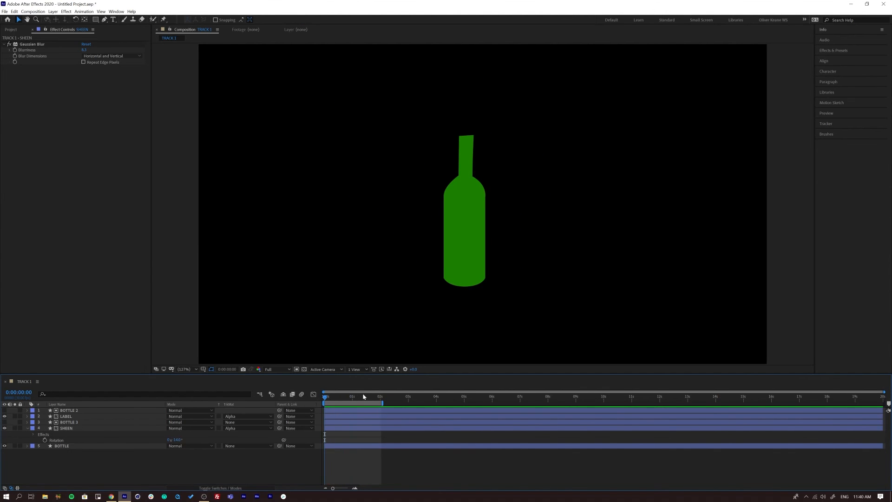
key(space)
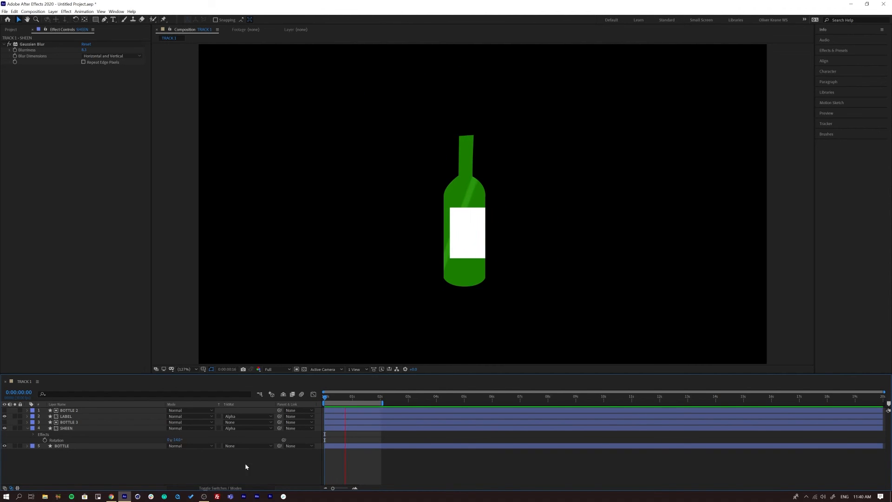
- Create a comp-sized cyan solid in colour 00EEFF and place it below all other layers as the background
click(358, 416)
click(54, 11)
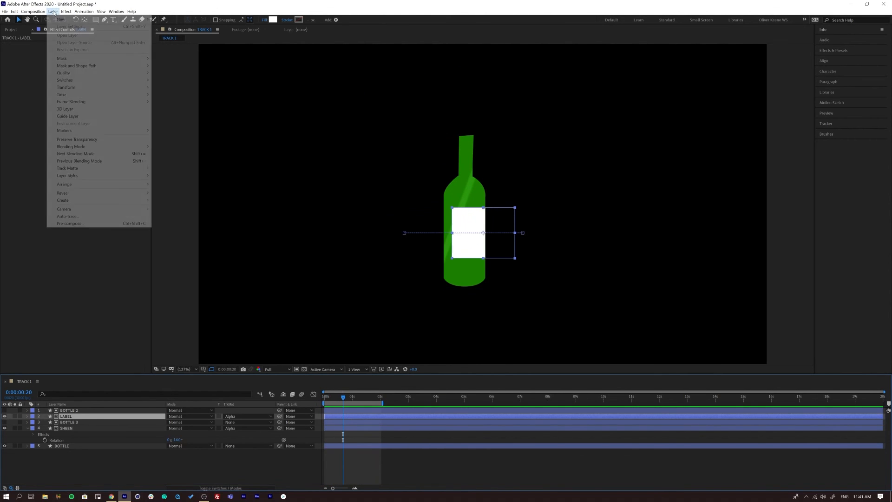
mouse_move(60, 19)
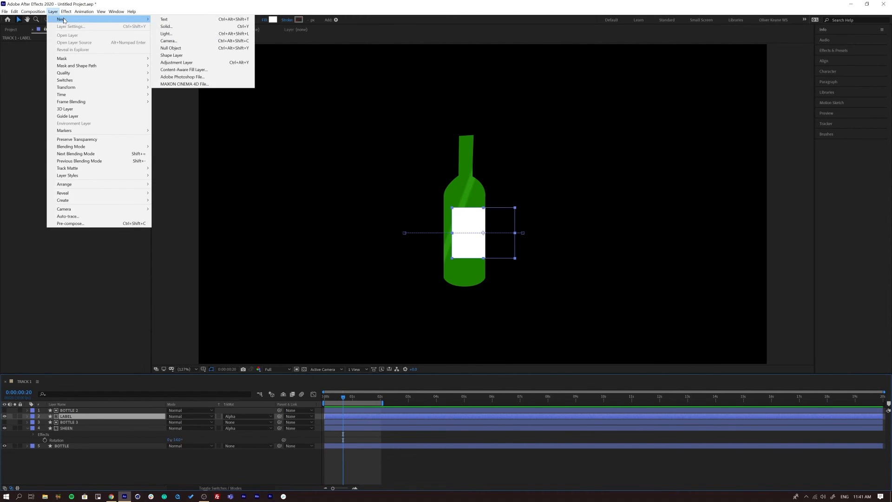
click(160, 27)
click(218, 249)
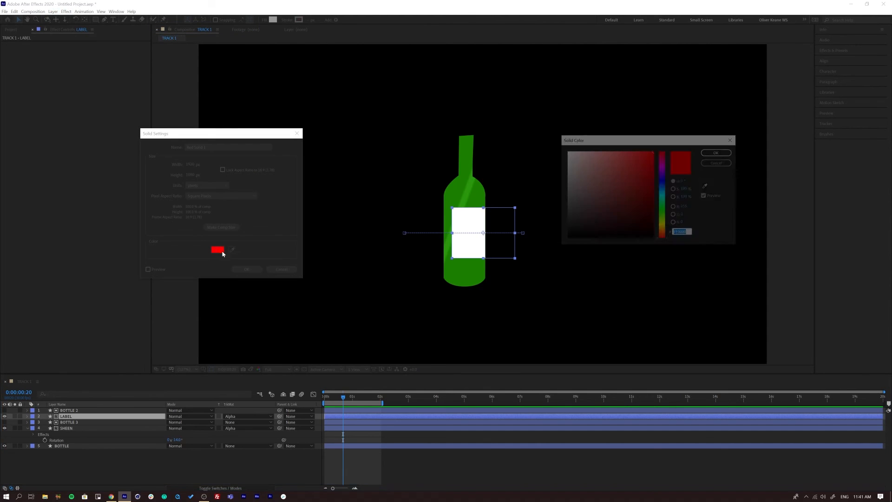
click(662, 193)
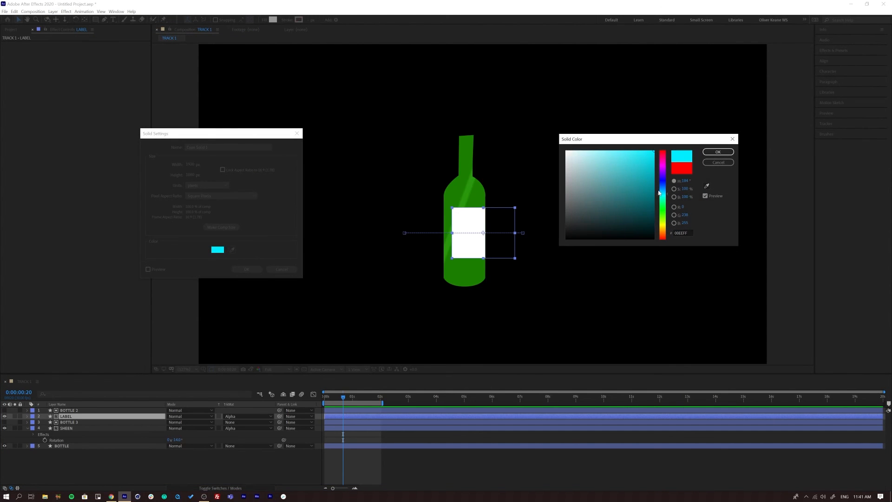
click(706, 151)
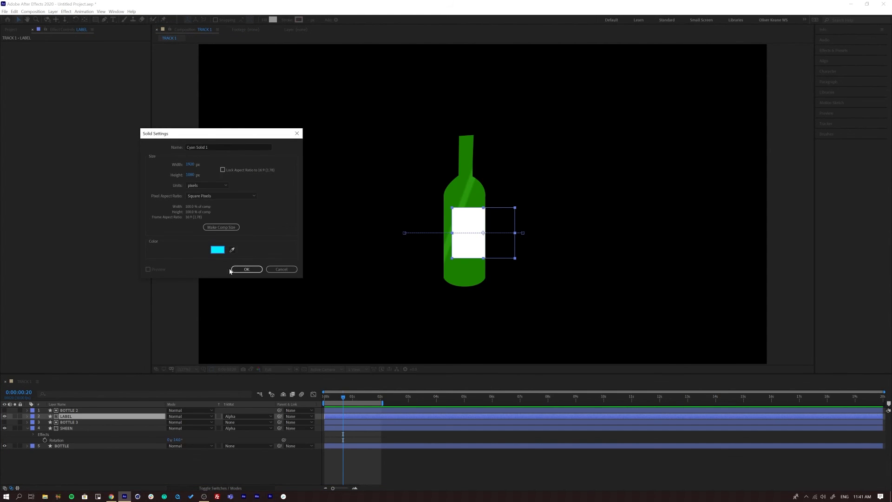
click(246, 270)
drag(81, 417, 69, 461)
click(105, 480)
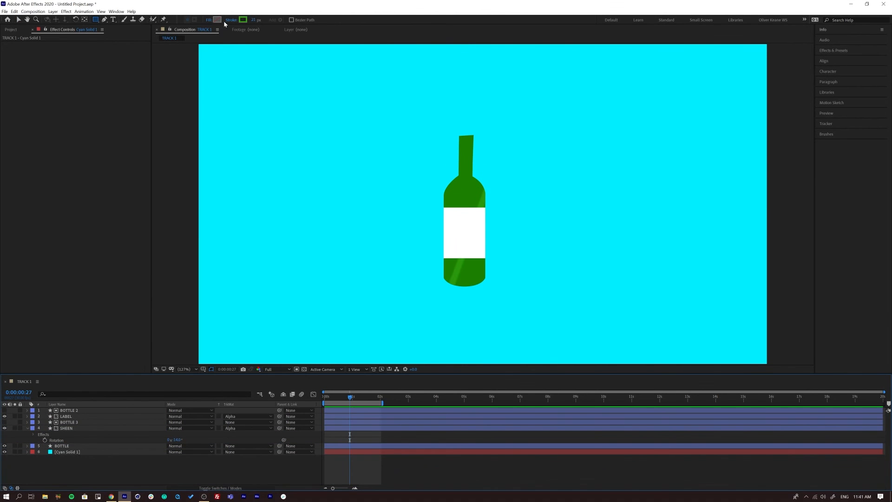
- Set new shapes to have no stroke and a dark brown fill
click(231, 20)
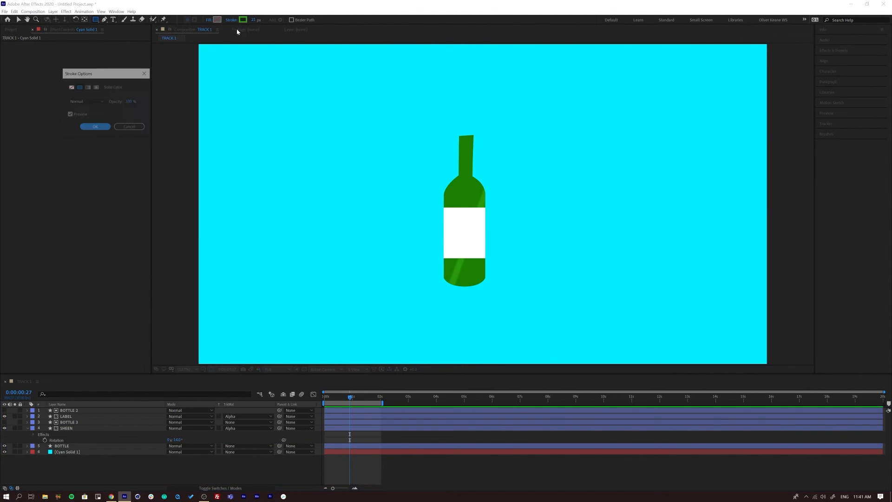
click(84, 127)
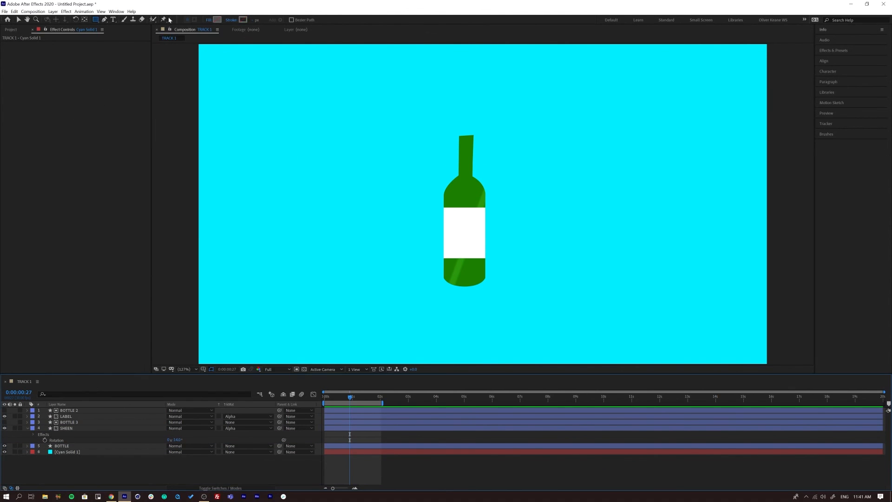
click(217, 20)
click(654, 217)
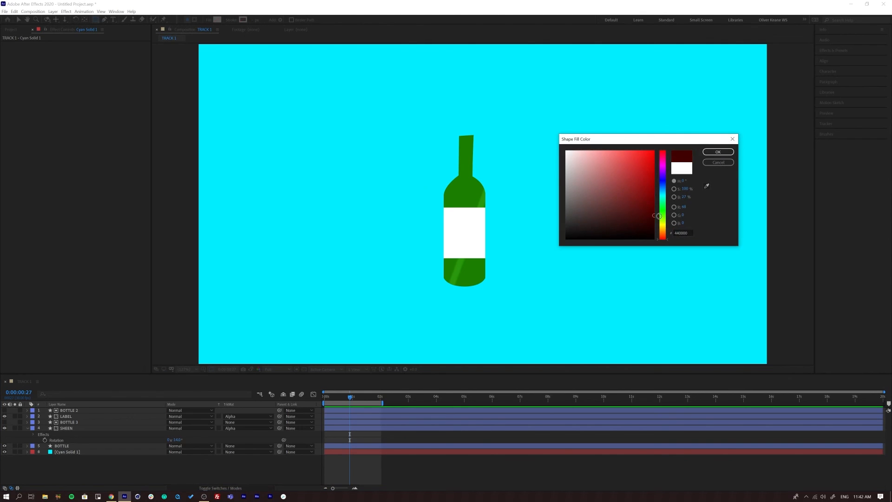
click(666, 211)
drag(666, 212, 665, 224)
drag(650, 155, 663, 145)
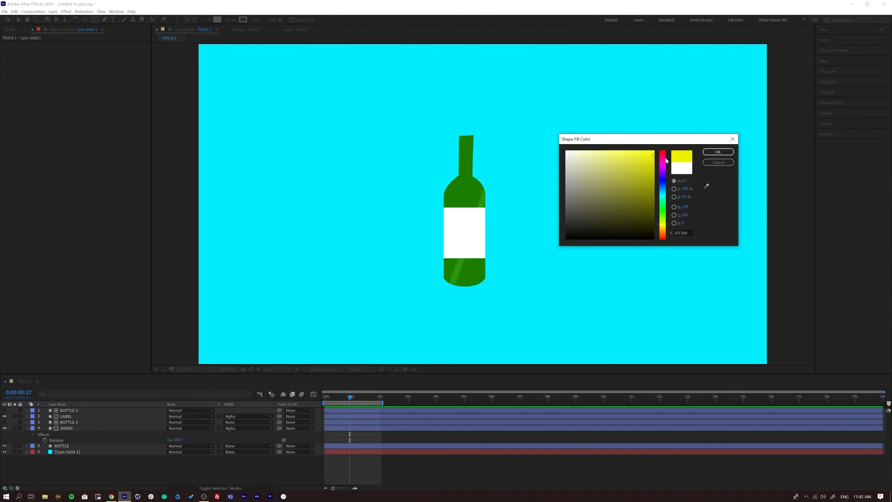
click(662, 231)
click(656, 200)
click(729, 152)
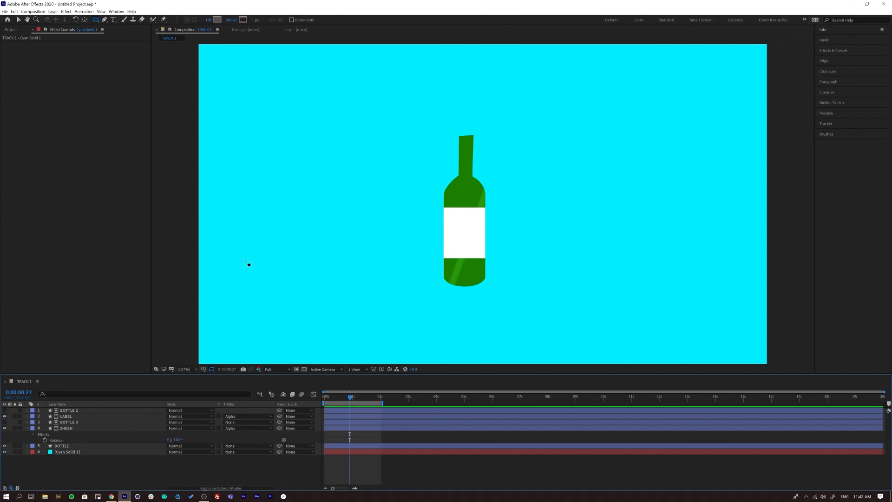
- Add a brown rectangle across the full lower frame, layered directly below BOTTLE, with its upper edge slightly above the bottle's base
drag(184, 275, 781, 381)
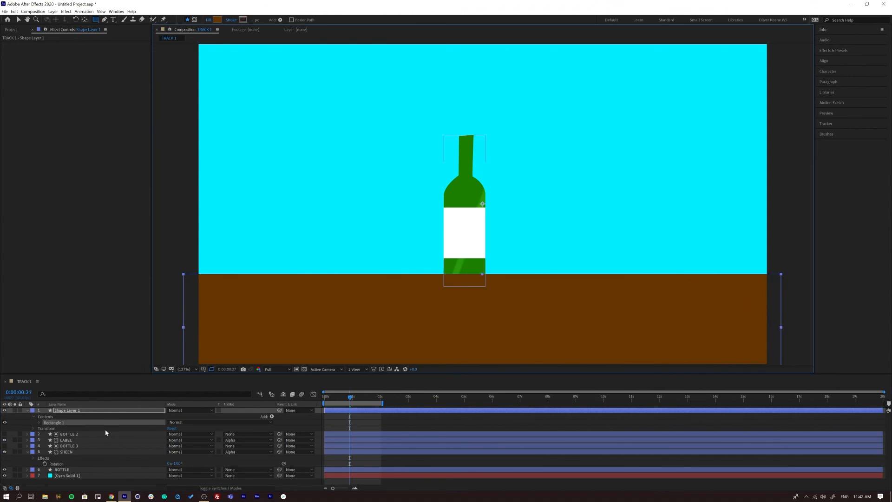
drag(82, 410, 81, 475)
click(359, 398)
key(shift+Up)
key(shift+Up)
key(shift+Down)
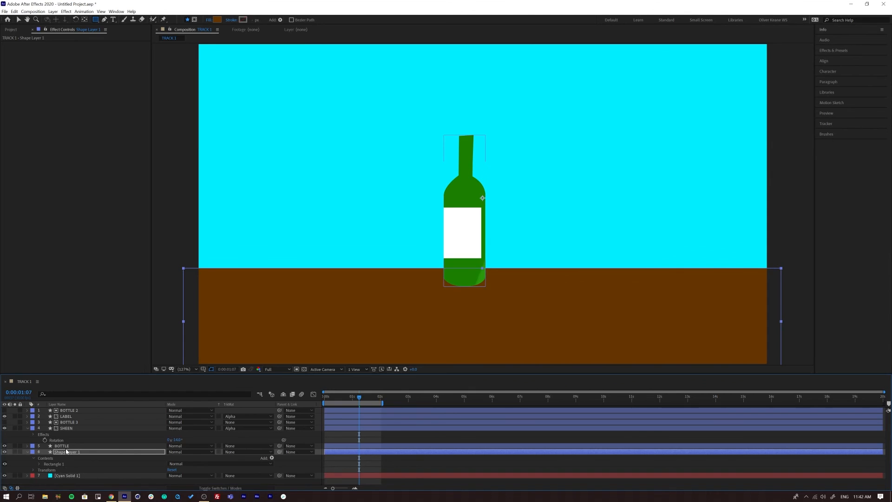
- Preview the bottle on its table and background, and collapse the table shape layer's properties
key(space)
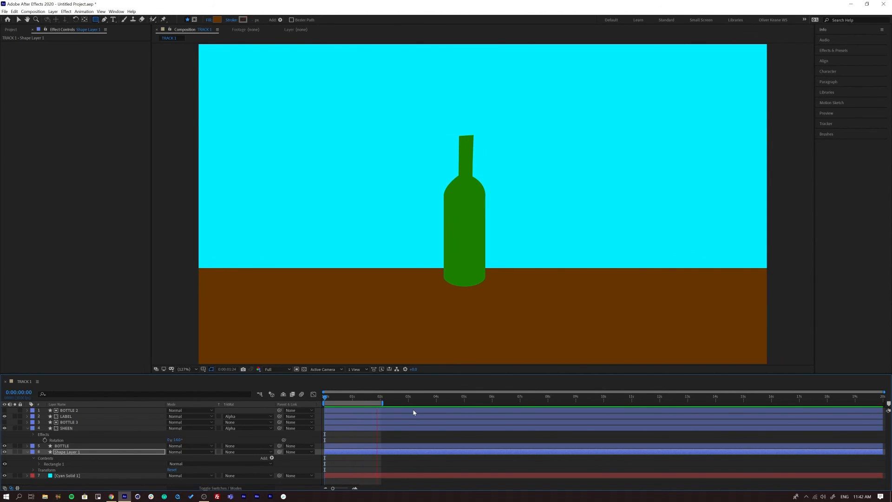
key(space)
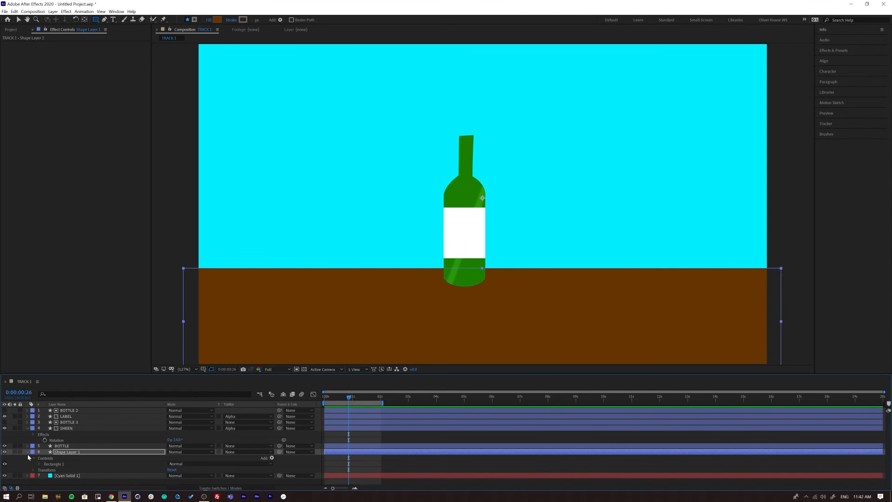
click(27, 451)
click(77, 457)
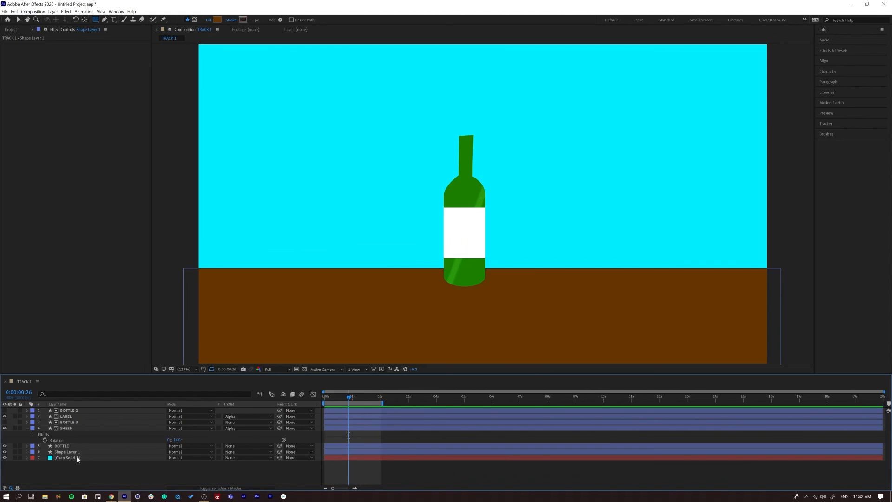
- Add a flat ellipse slightly wider than the bottle around its base, layered directly below BOTTLE
click(96, 19)
click(122, 35)
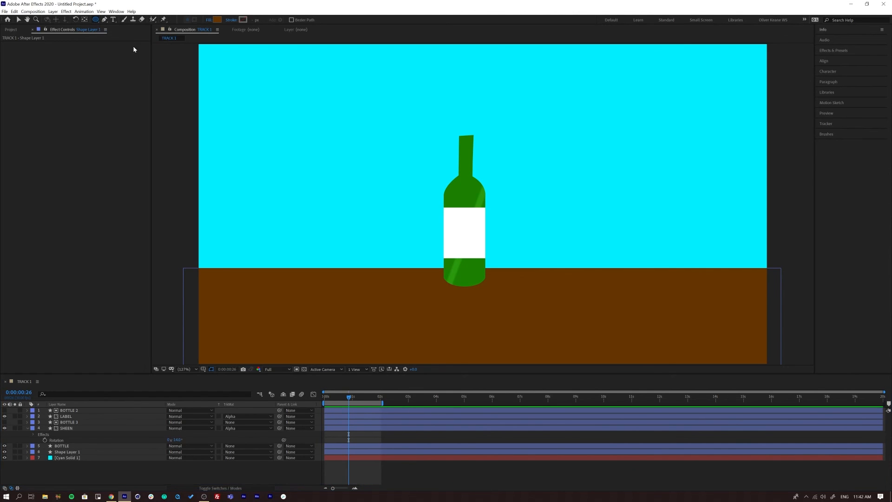
drag(436, 274, 490, 291)
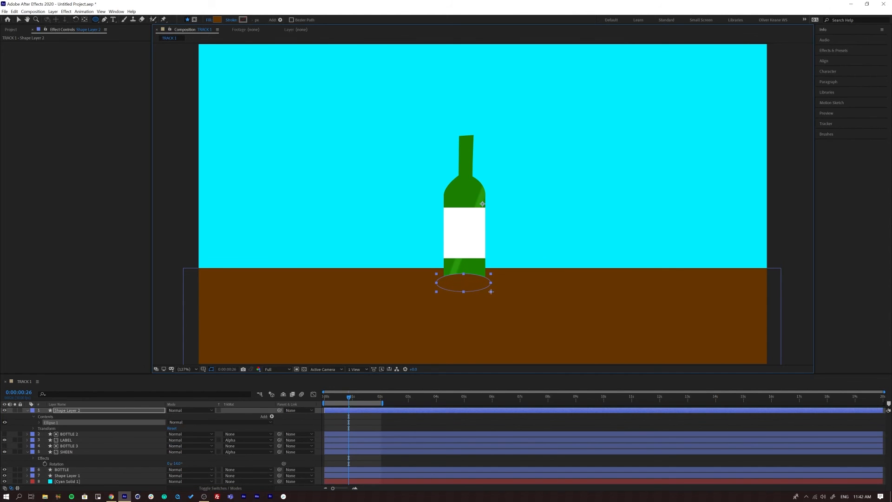
drag(69, 410, 72, 472)
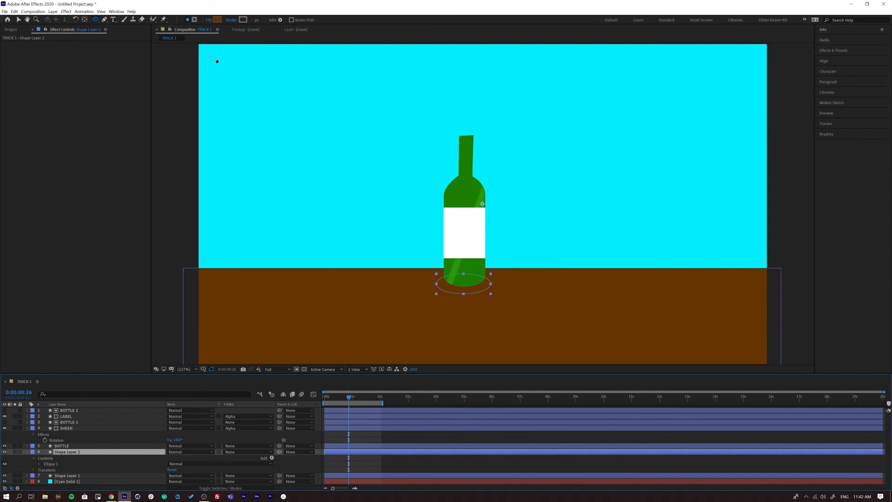
- Change the base ellipse's fill to a darker brown than the table to form a shadow, and preview the animation
click(217, 19)
drag(648, 211, 655, 213)
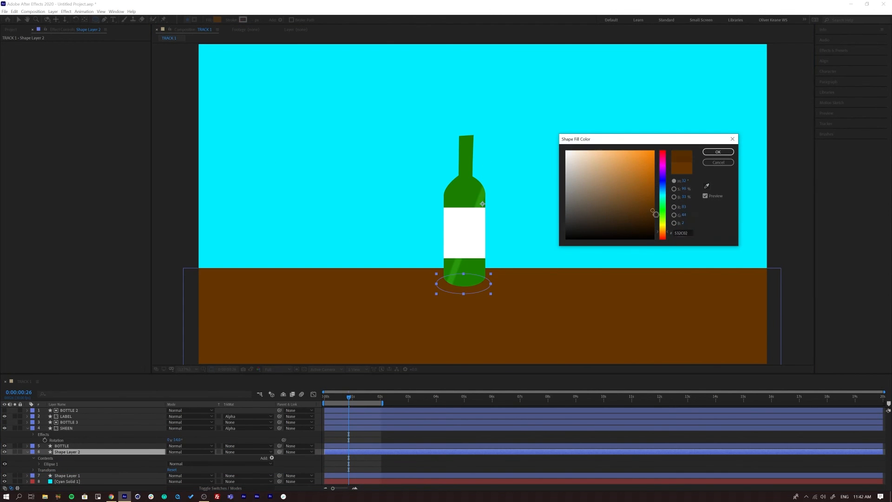
click(718, 152)
key(space)
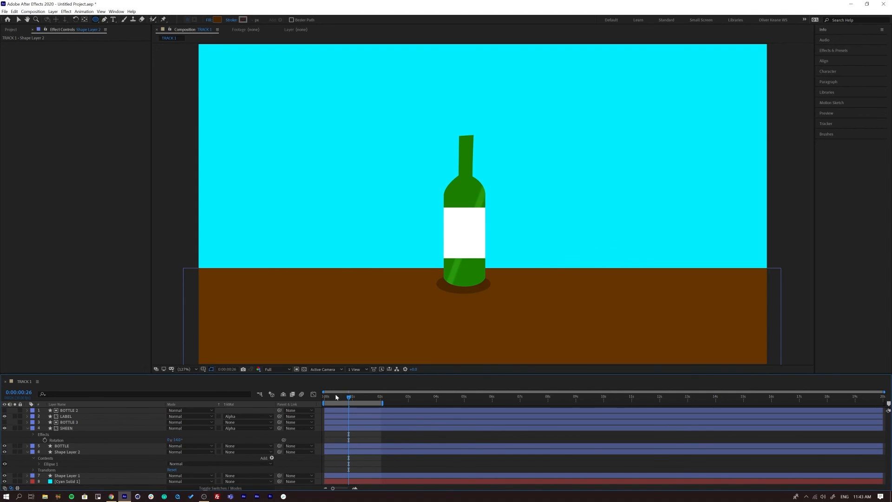
- Nudge the shadow ellipse up slightly under the bottle's base and preview the animation
click(69, 453)
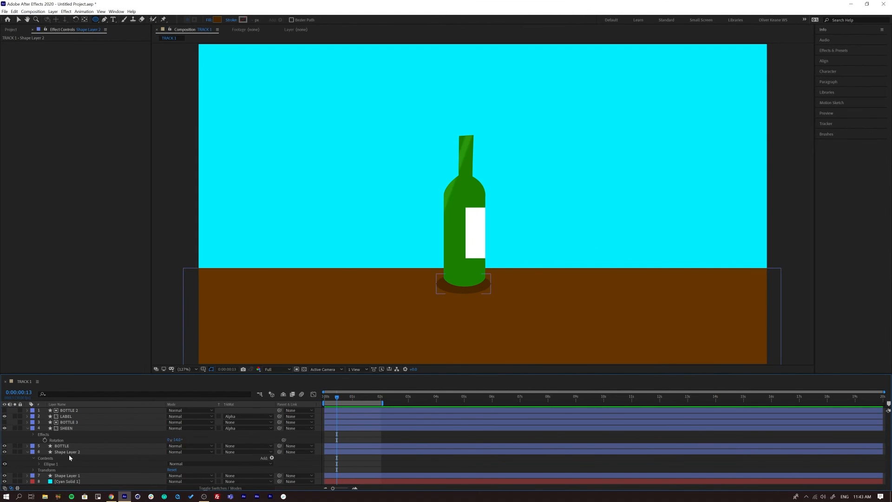
key(Up)
key(Up)
key(Up)
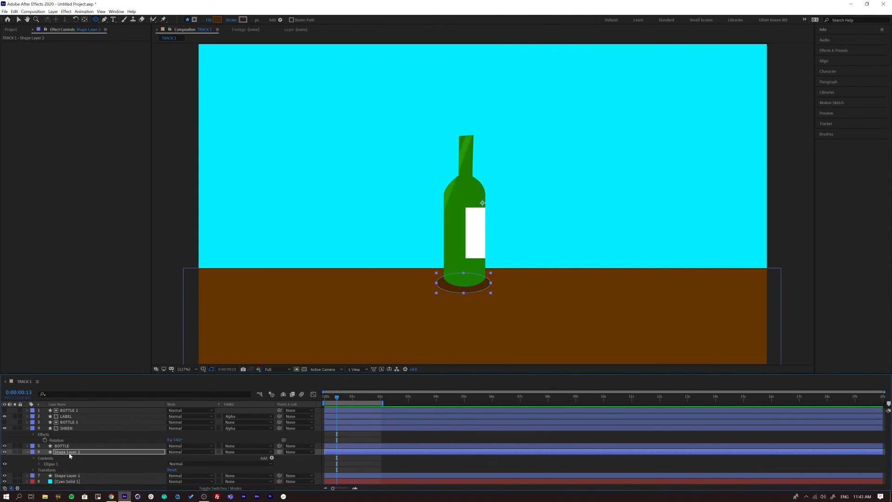
key(space)
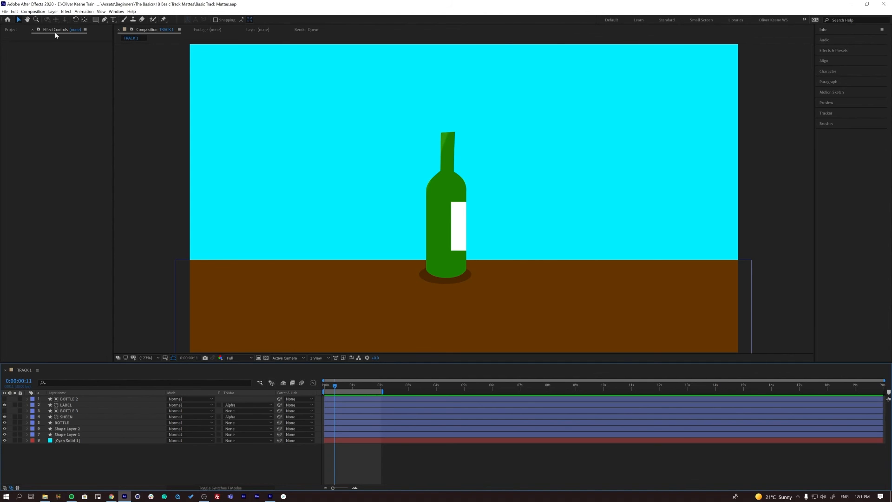
- Open the Save As dialog for the project Basic Track Mattes.aep
click(4, 12)
mouse_move(30, 80)
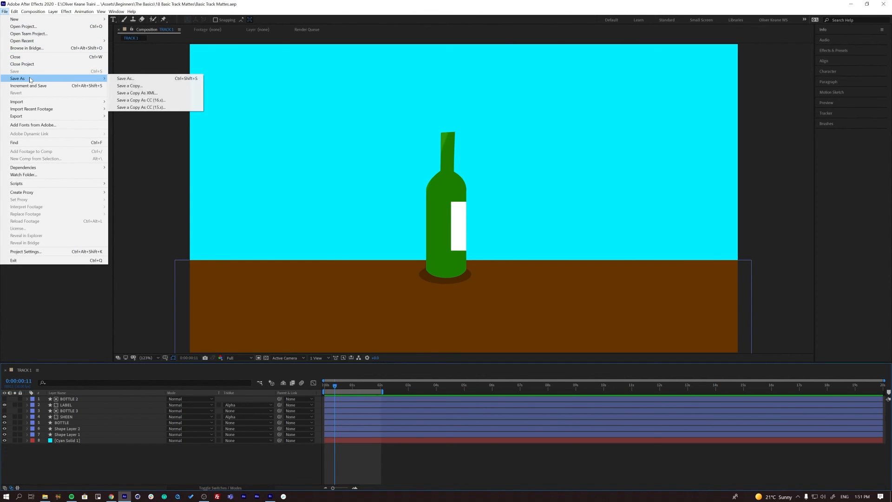
click(121, 79)
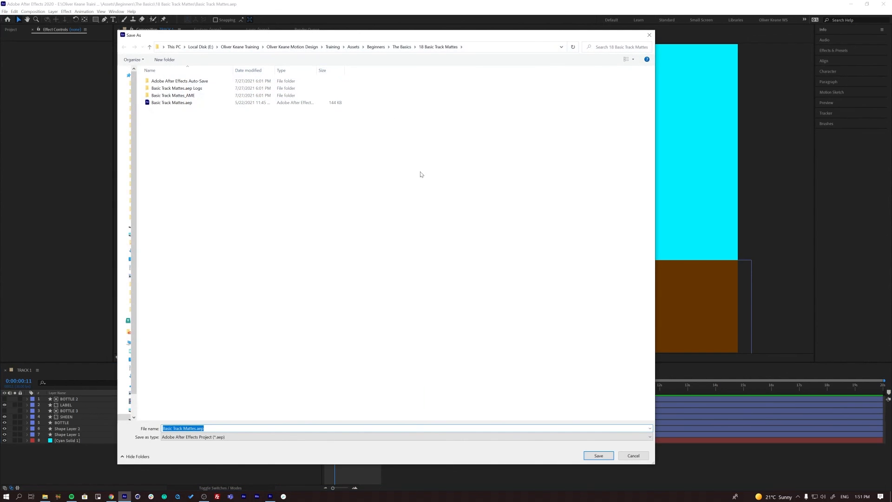